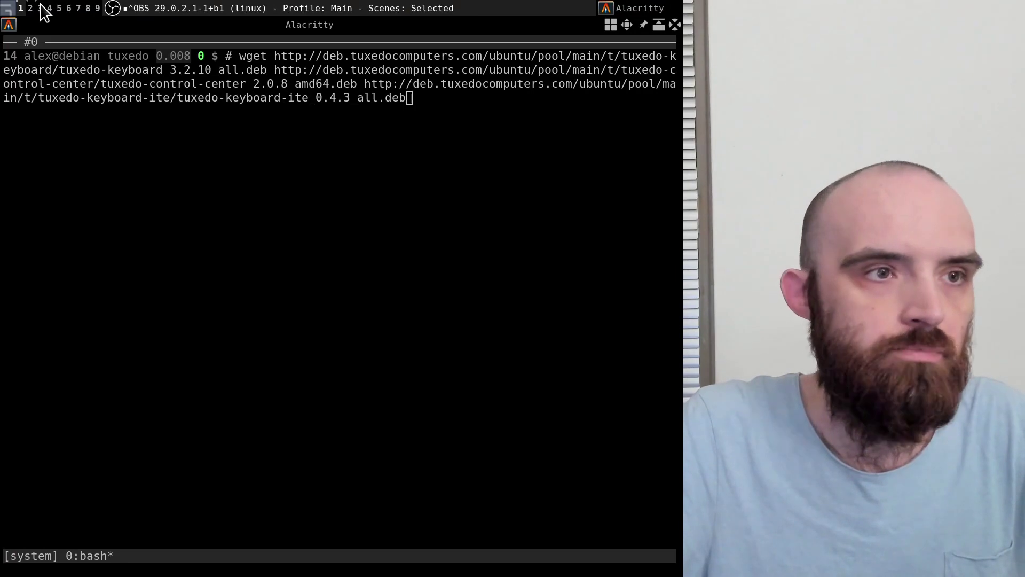
Read the Reddit comments naming the tuxedo-keyboard-ite package, then switch to its download index page
{"action": "left_click", "coordinate": [40, 8]}
{"action": "scroll", "coordinate": [123, 186], "scroll_direction": "down", "scroll_amount": 5}
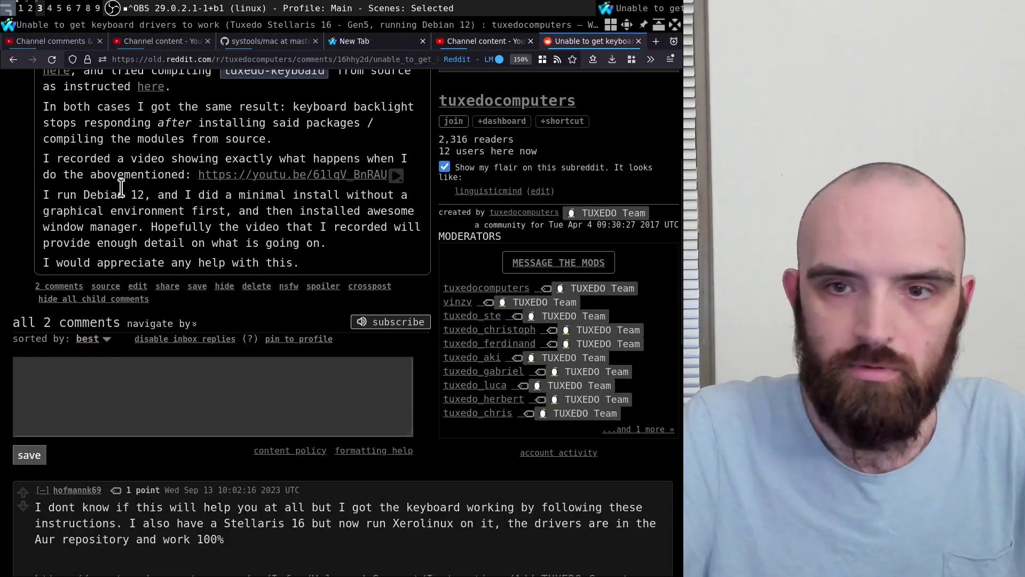
{"action": "scroll", "coordinate": [178, 227], "scroll_direction": "up", "scroll_amount": 5}
{"action": "scroll", "coordinate": [197, 273], "scroll_direction": "down", "scroll_amount": 10}
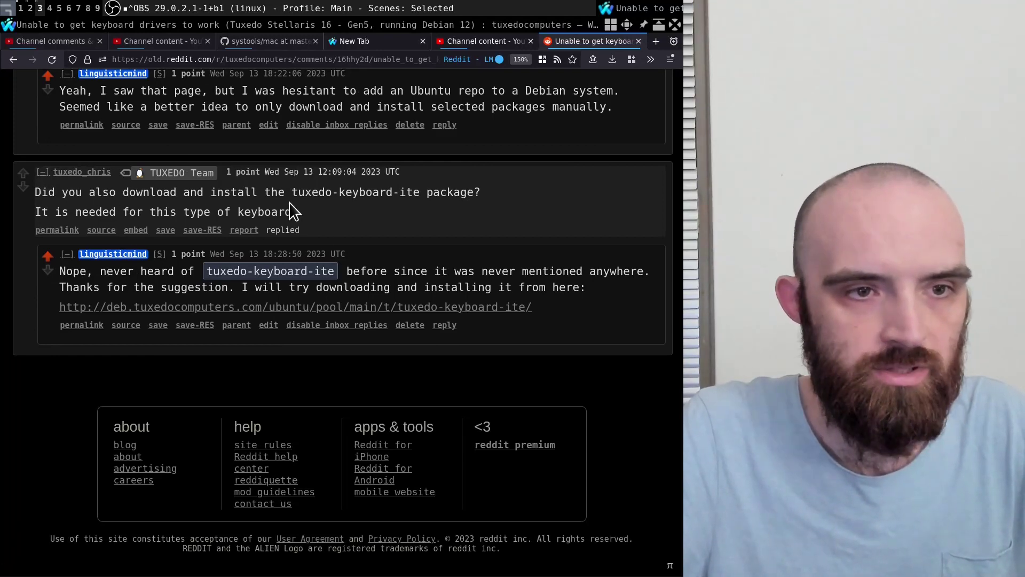
{"action": "left_click_drag", "start_coordinate": [291, 192], "coordinate": [421, 188]}
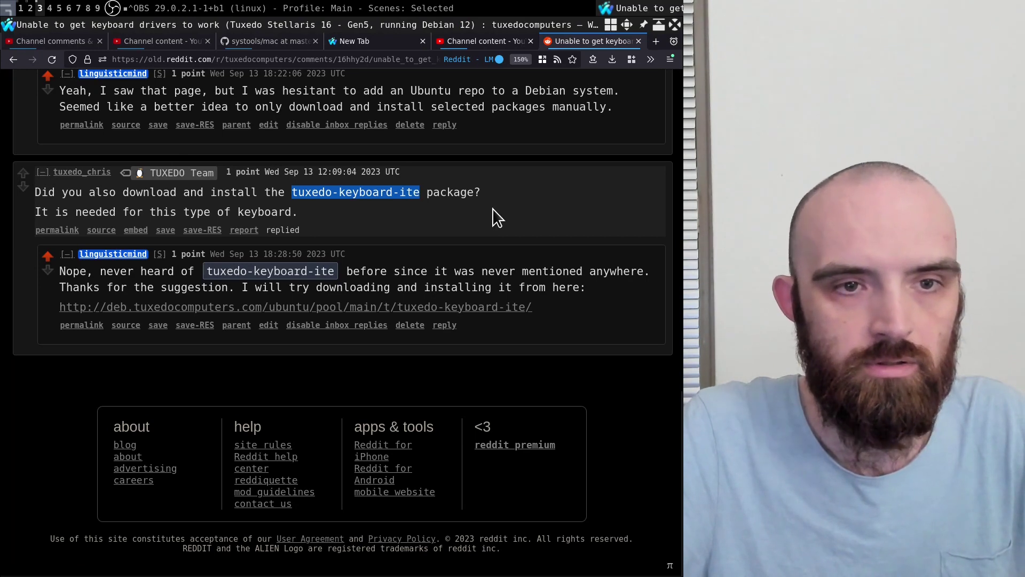
{"action": "left_click", "coordinate": [402, 193]}
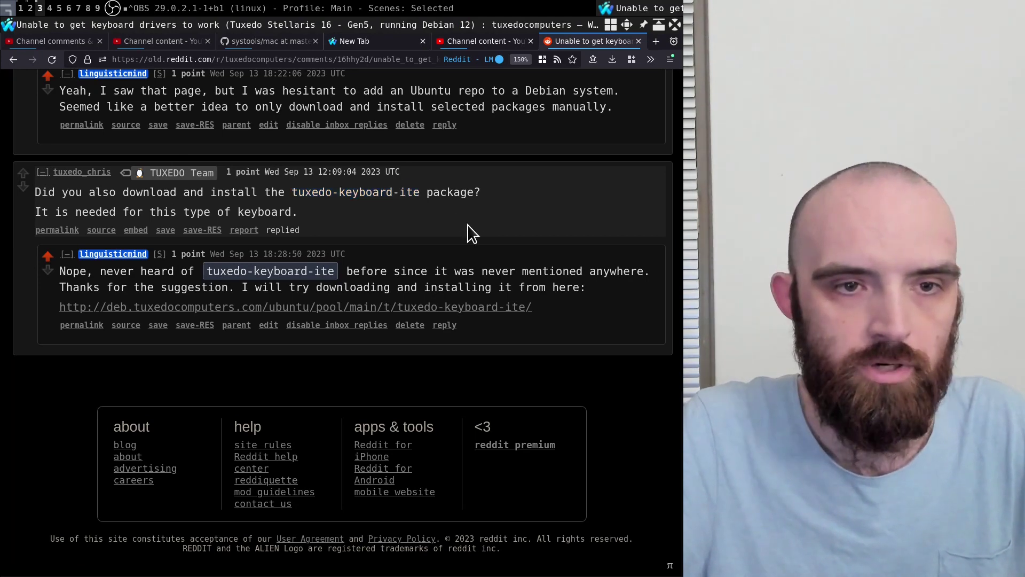
{"action": "left_click", "coordinate": [31, 8]}
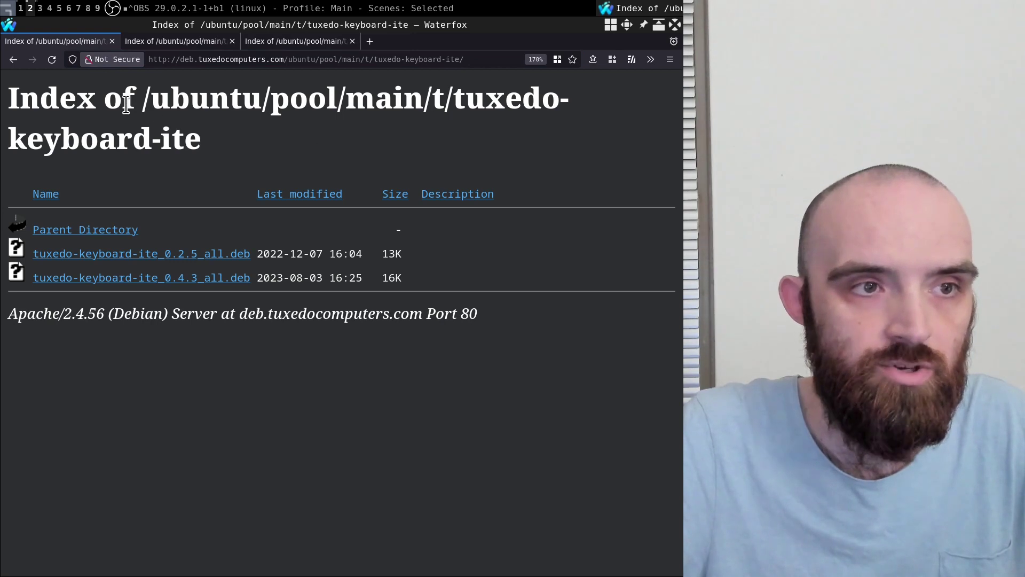
Select the repository path in the index page heading, then clear the selection
{"action": "left_click_drag", "start_coordinate": [142, 101], "coordinate": [205, 135]}
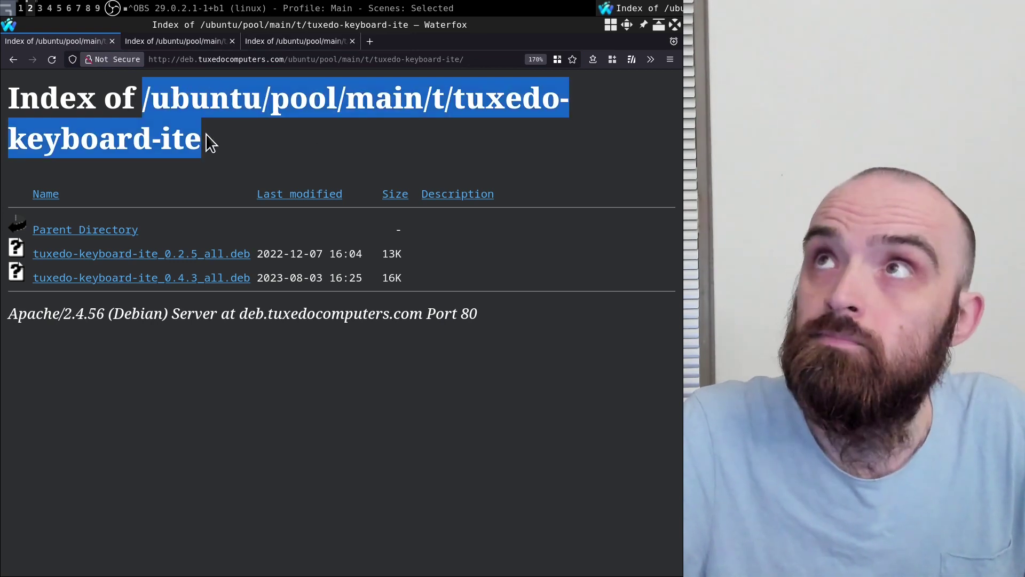
{"action": "double_click", "coordinate": [188, 107]}
{"action": "left_click_drag", "start_coordinate": [145, 99], "coordinate": [193, 136]}
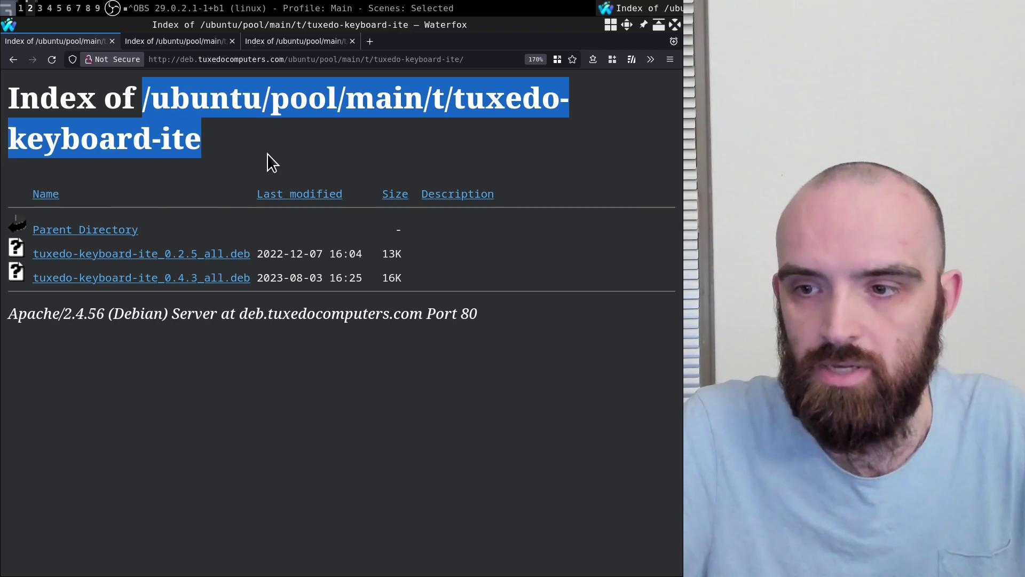
{"action": "left_click", "coordinate": [240, 142]}
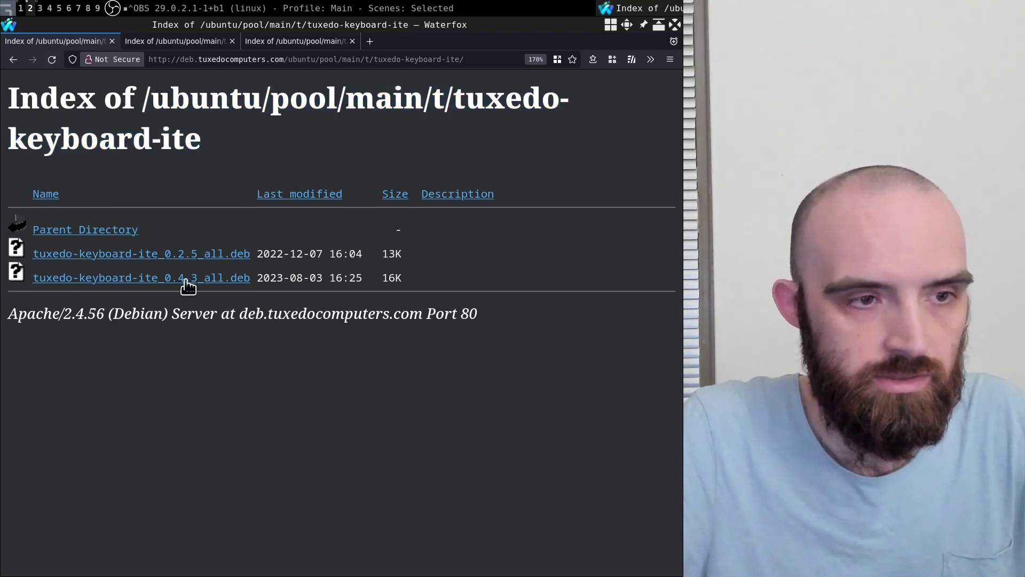
Compare the tuxedo-keyboard, tuxedo-control-center and tuxedo-keyboard-ite package listings across the tabs
{"action": "left_click", "coordinate": [187, 38]}
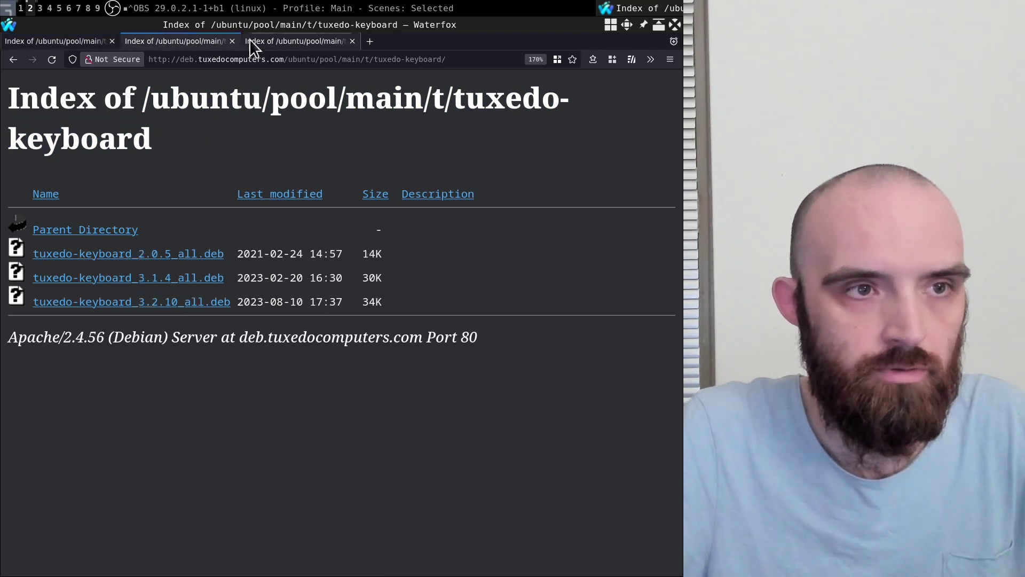
{"action": "left_click", "coordinate": [273, 38]}
{"action": "left_click", "coordinate": [178, 46]}
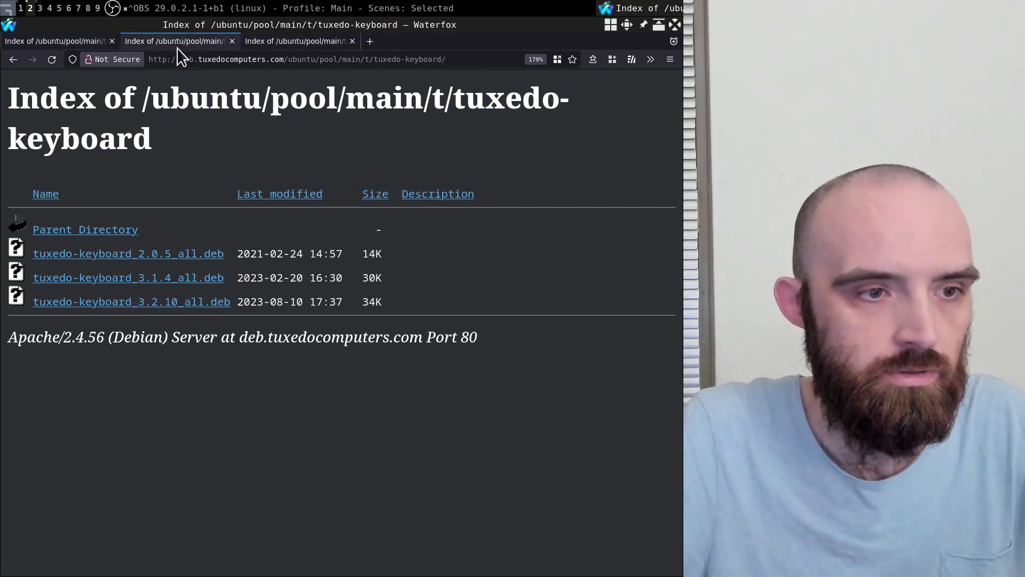
{"action": "left_click", "coordinate": [297, 46]}
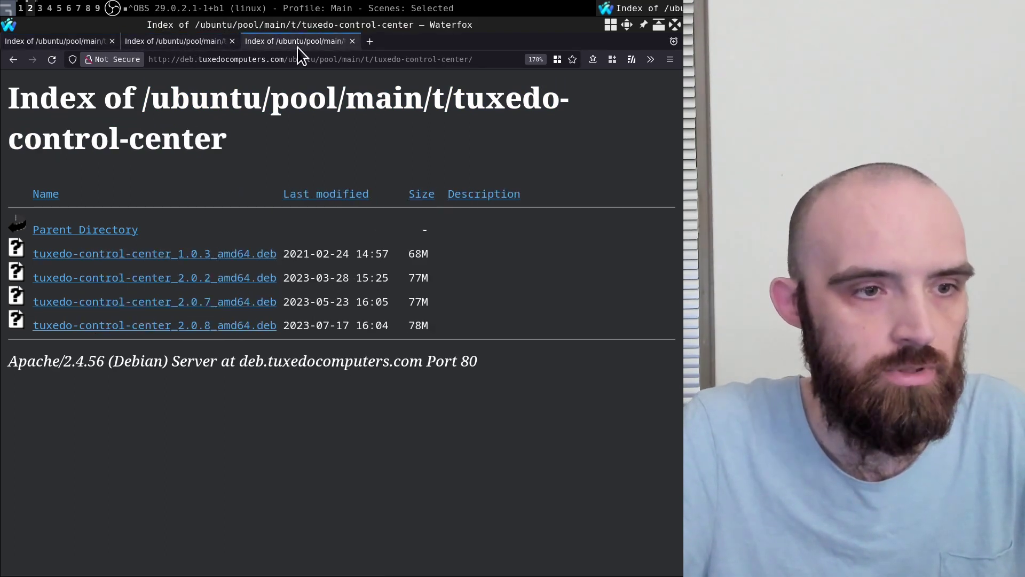
{"action": "left_click", "coordinate": [73, 42]}
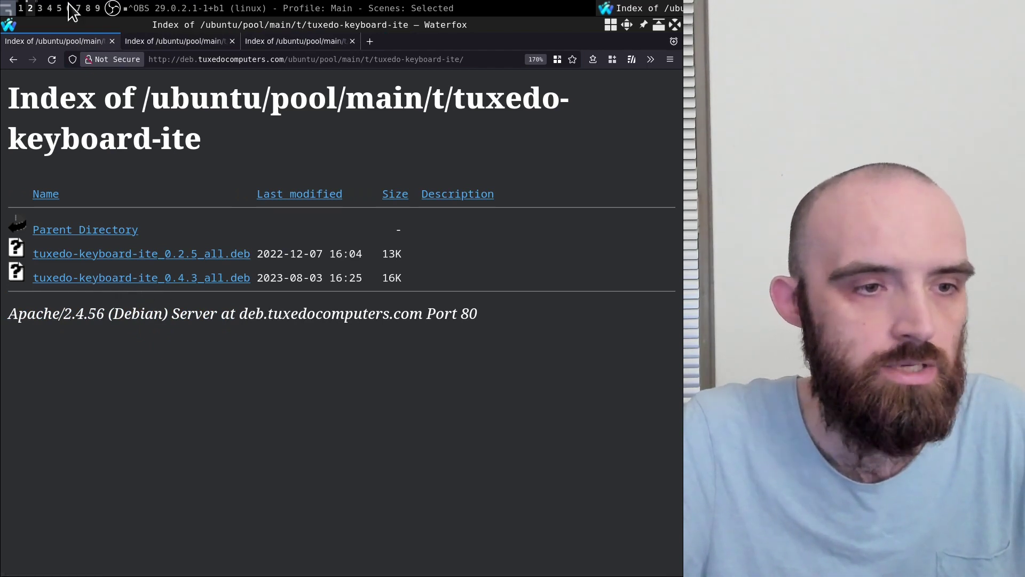
Uncomment and run the wget command fetching the three tuxedo .deb packages, then list the folder
{"action": "left_click", "coordinate": [20, 9]}
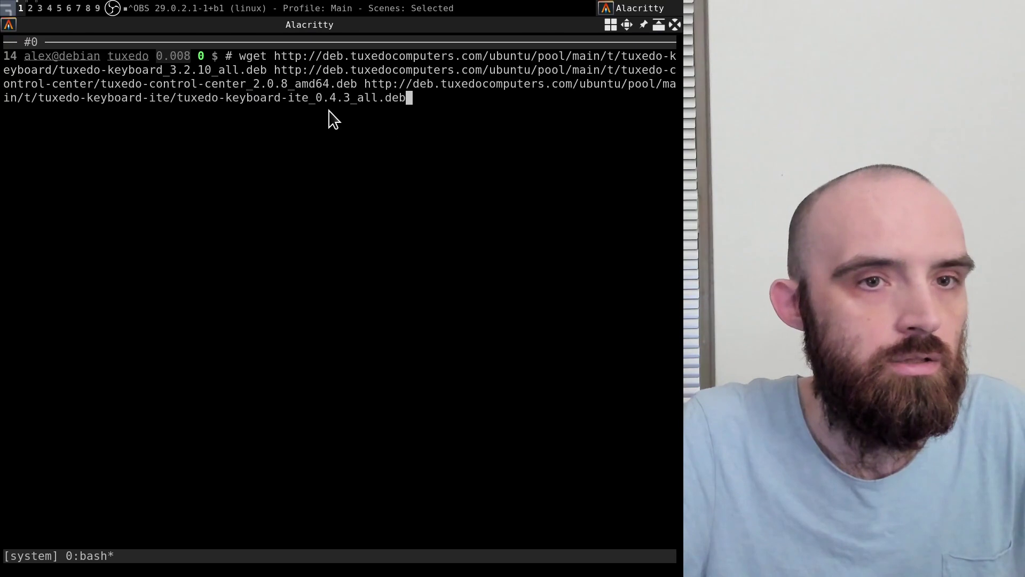
{"action": "key", "text": "Home"}
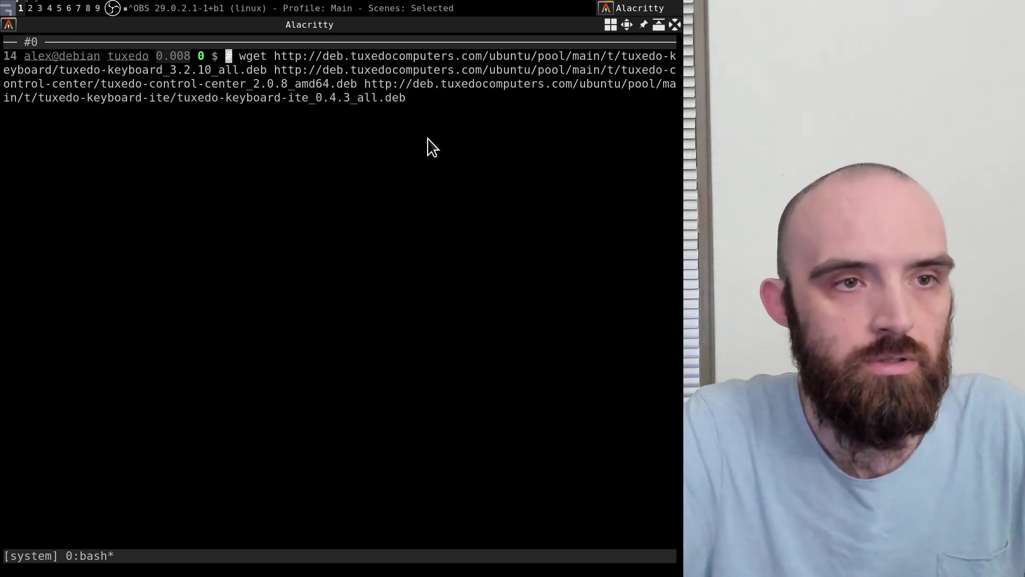
{"action": "key", "text": "Delete"}
{"action": "key", "text": "Delete"}
{"action": "key", "text": "Return"}
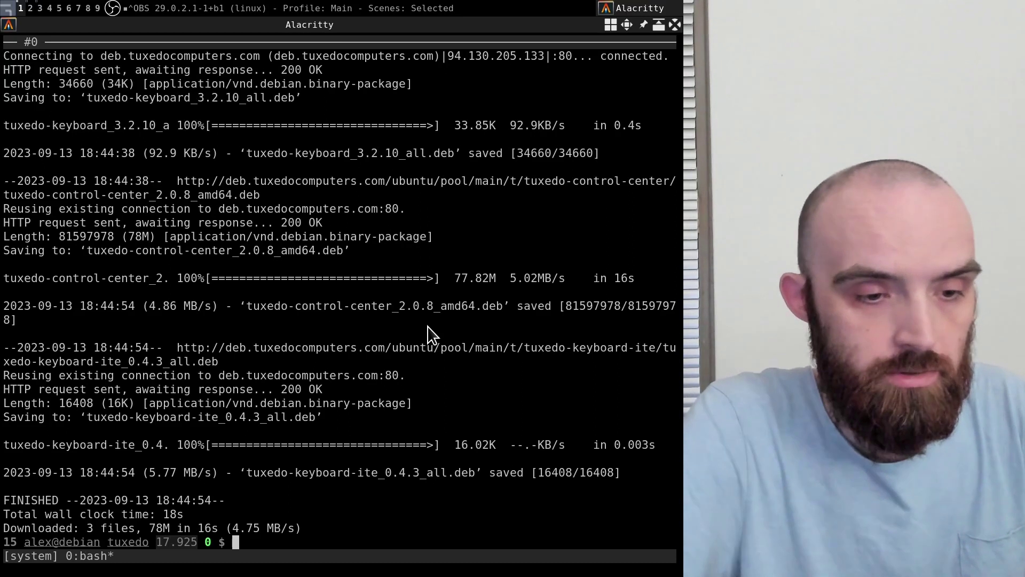
{"action": "type", "text": "ls"}
{"action": "key", "text": "Return"}
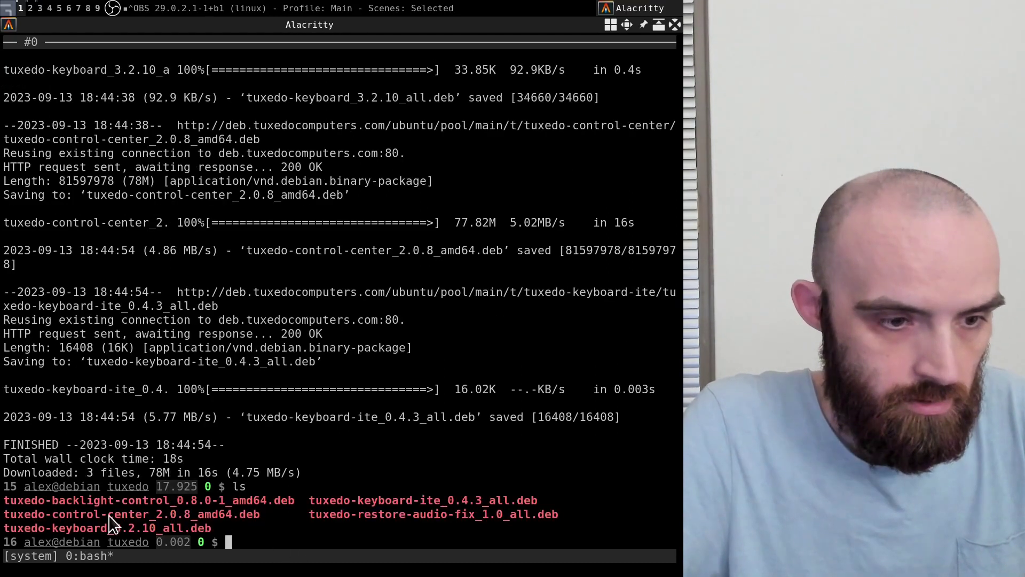
{"action": "left_click_drag", "start_coordinate": [12, 526], "coordinate": [110, 526]}
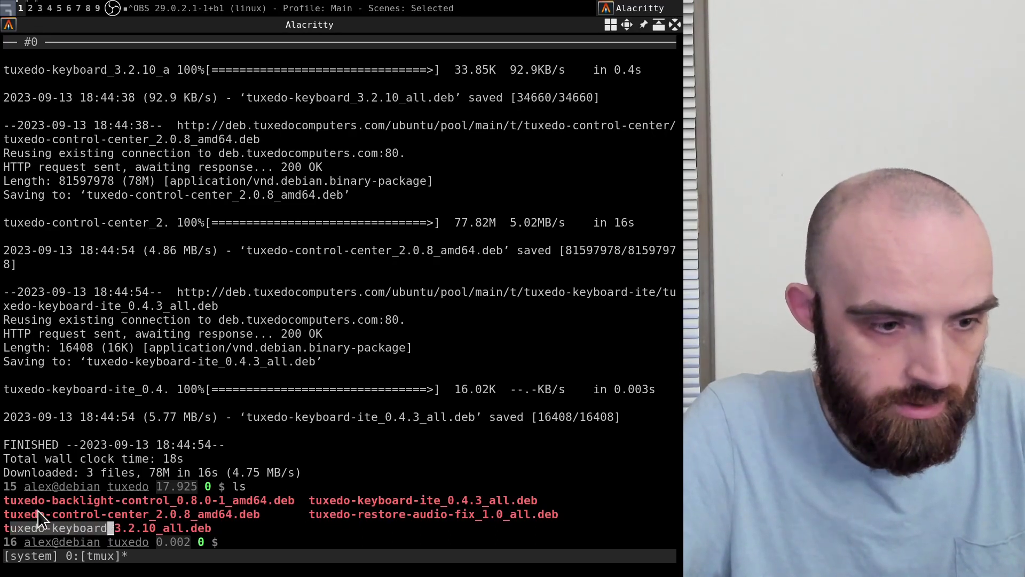
{"action": "left_click_drag", "start_coordinate": [38, 513], "coordinate": [134, 513]}
{"action": "left_click_drag", "start_coordinate": [316, 500], "coordinate": [421, 502]}
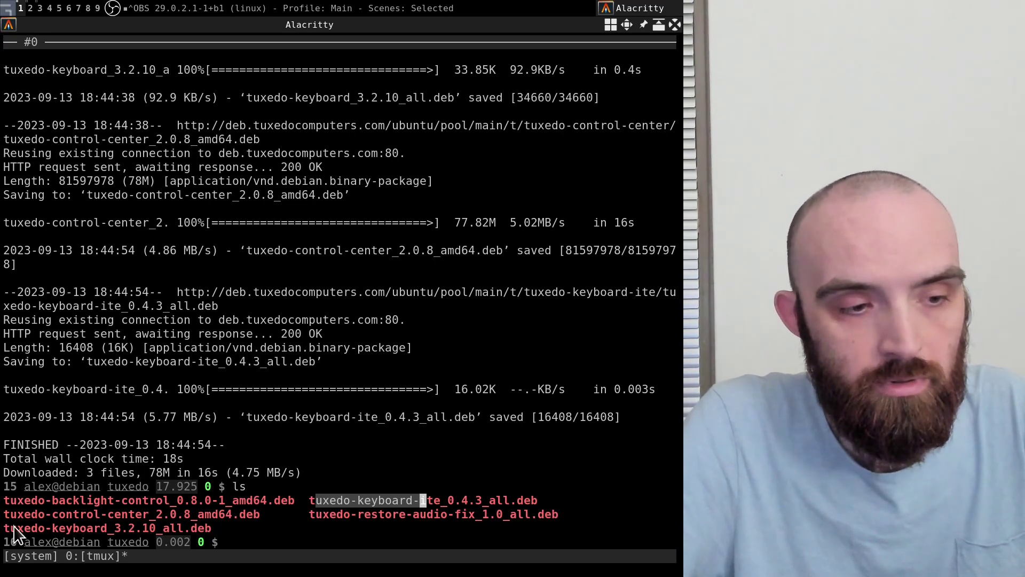
{"action": "left_click_drag", "start_coordinate": [14, 529], "coordinate": [68, 528]}
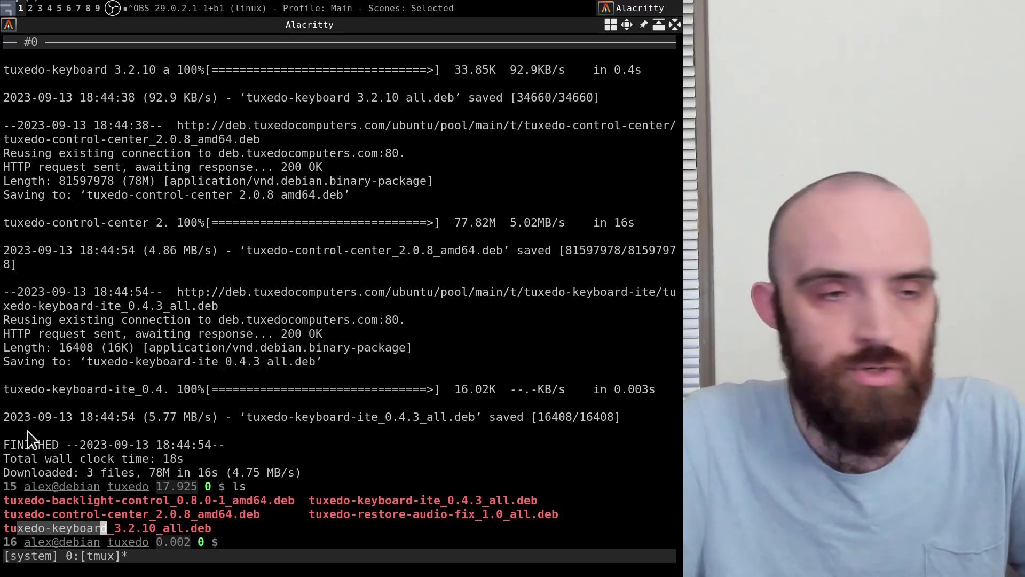
{"action": "key", "text": "q"}
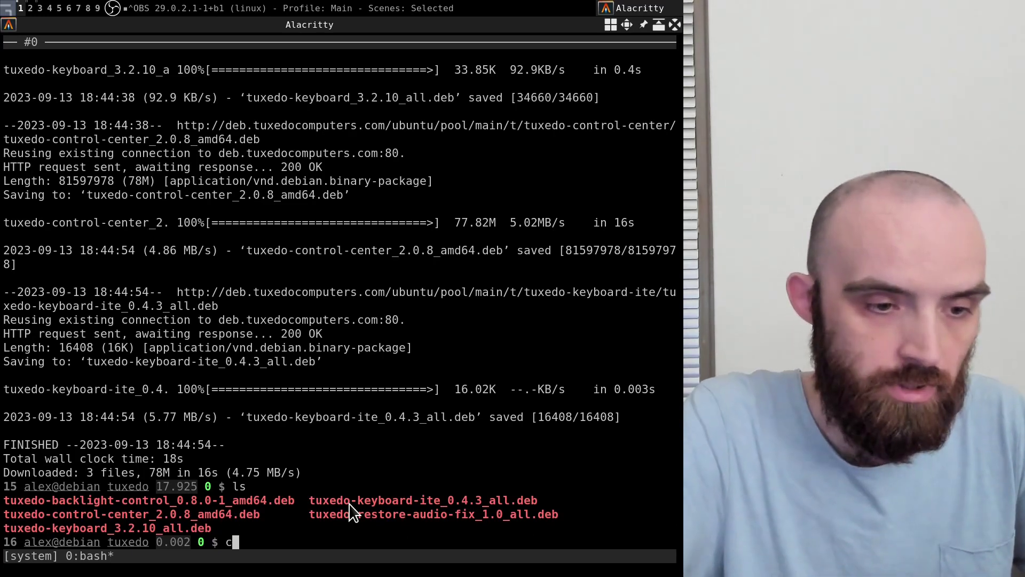
Clear the terminal and list the downloaded package files
{"action": "type", "text": "clear"}
{"action": "key", "text": "Return"}
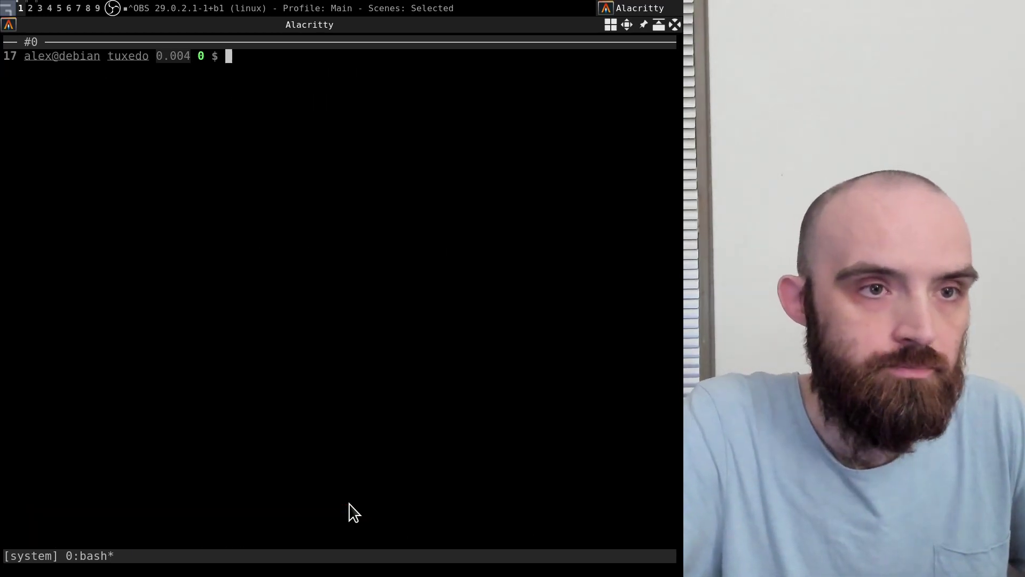
{"action": "type", "text": "ls"}
{"action": "key", "text": "Return"}
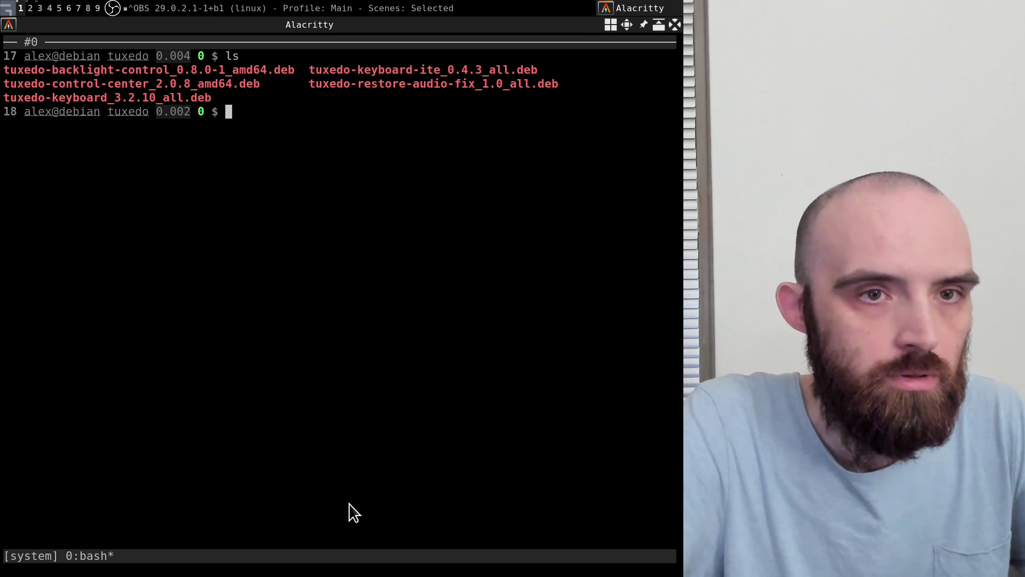
Install ./tuxedo-keyboard_3.2.10_all.deb with sudo apt install, entering the sudo password
{"action": "type", "text": "su"}
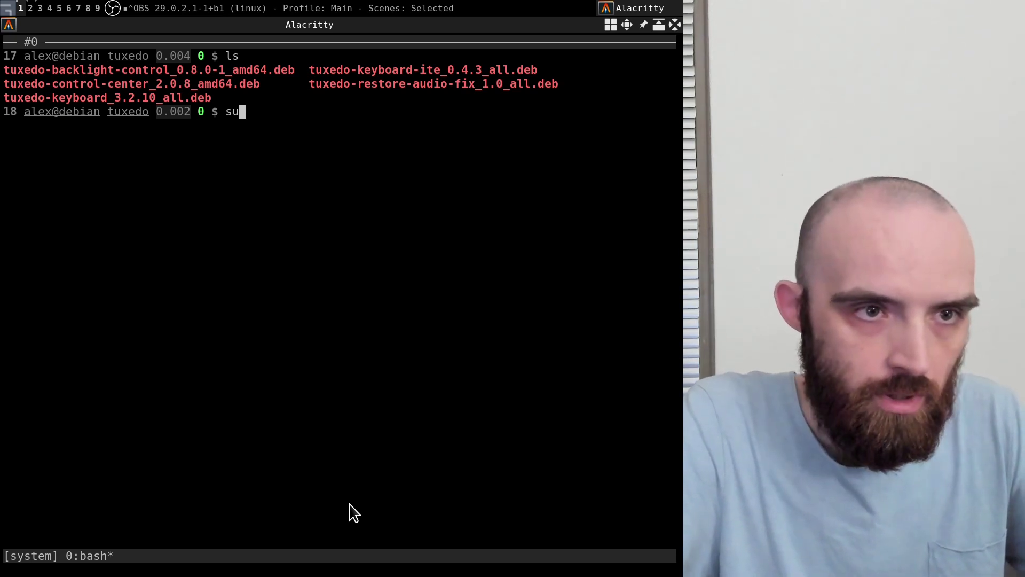
{"action": "type", "text": "do apt insta"}
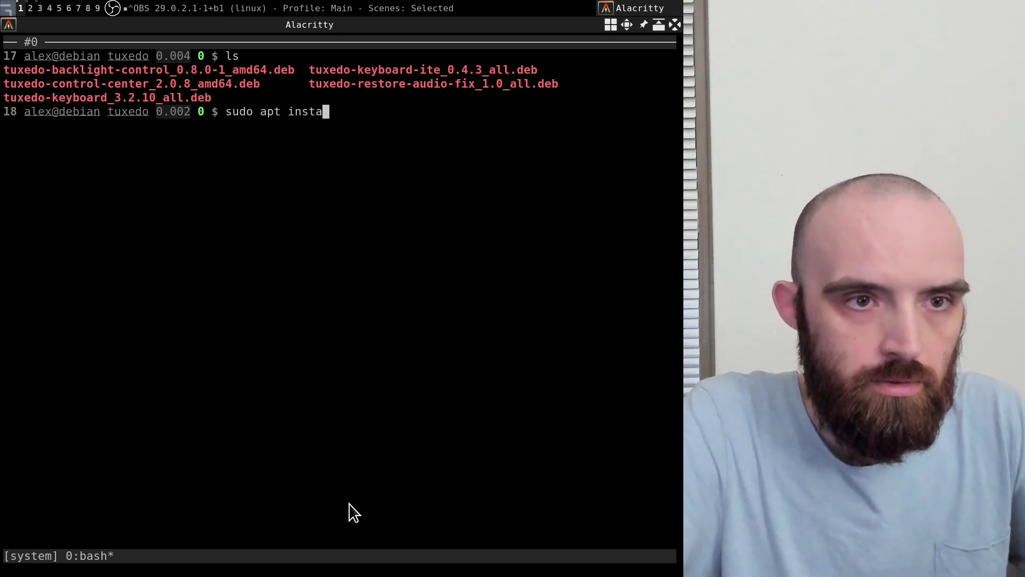
{"action": "type", "text": "ll "}
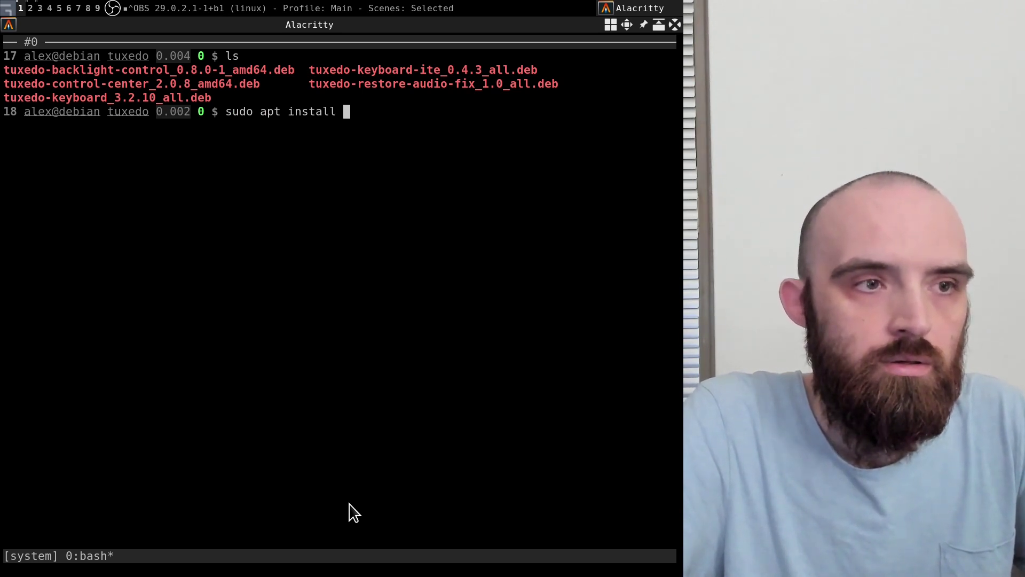
{"action": "type", "text": "./tuxedo-k"}
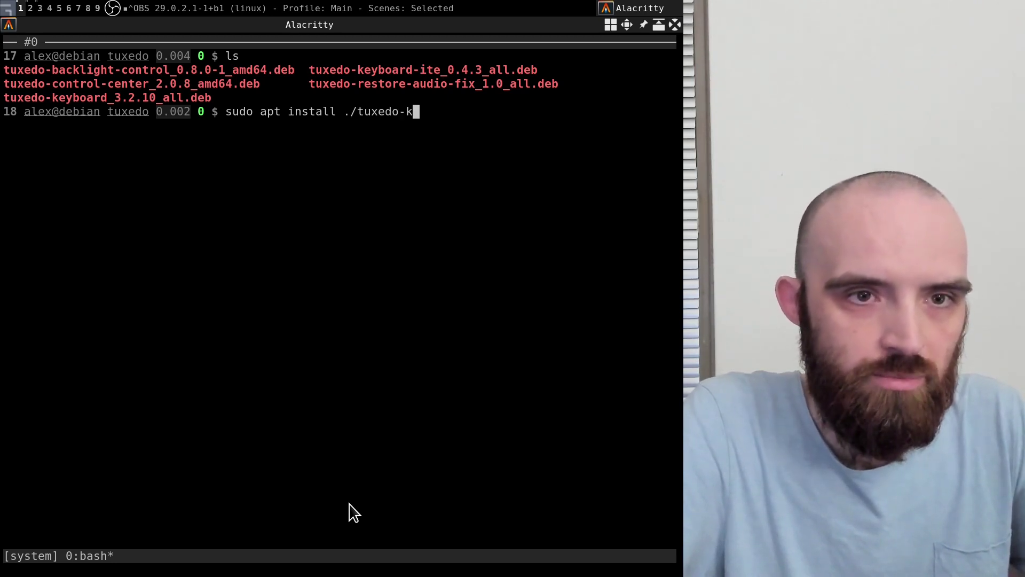
{"action": "key", "text": "Tab"}
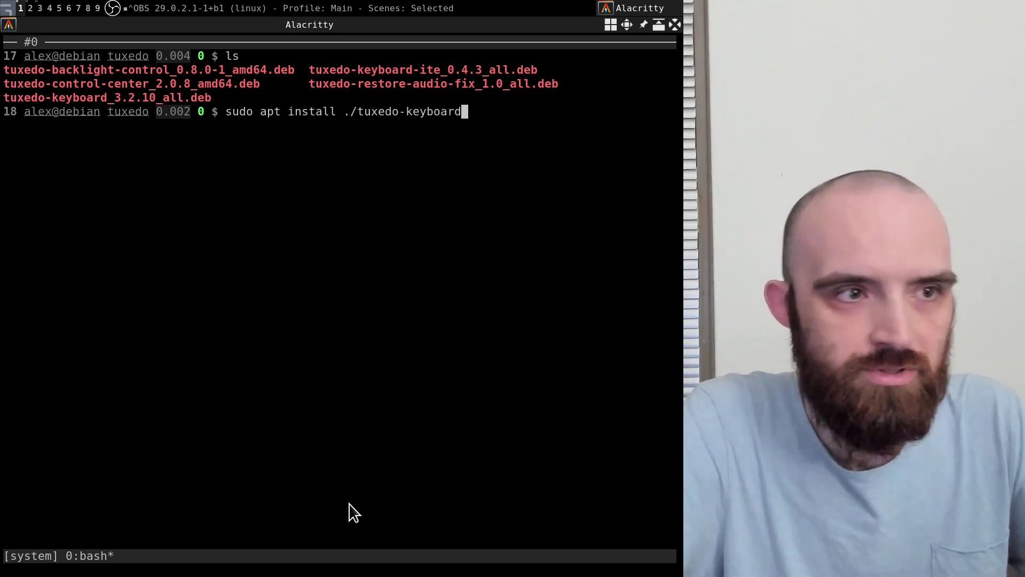
{"action": "type", "text": "_"}
{"action": "key", "text": "Tab"}
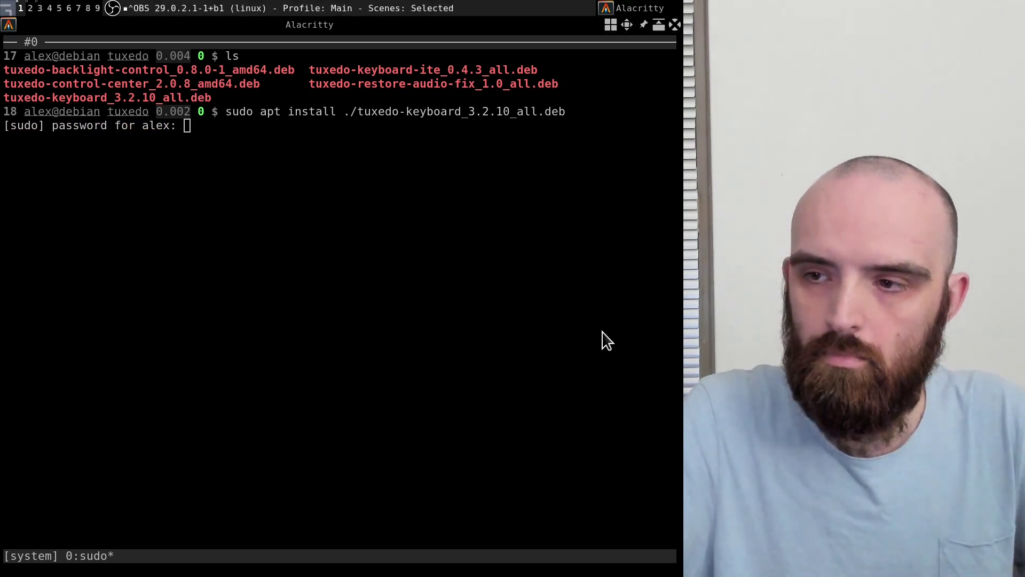
{"action": "left_click", "coordinate": [370, 305]}
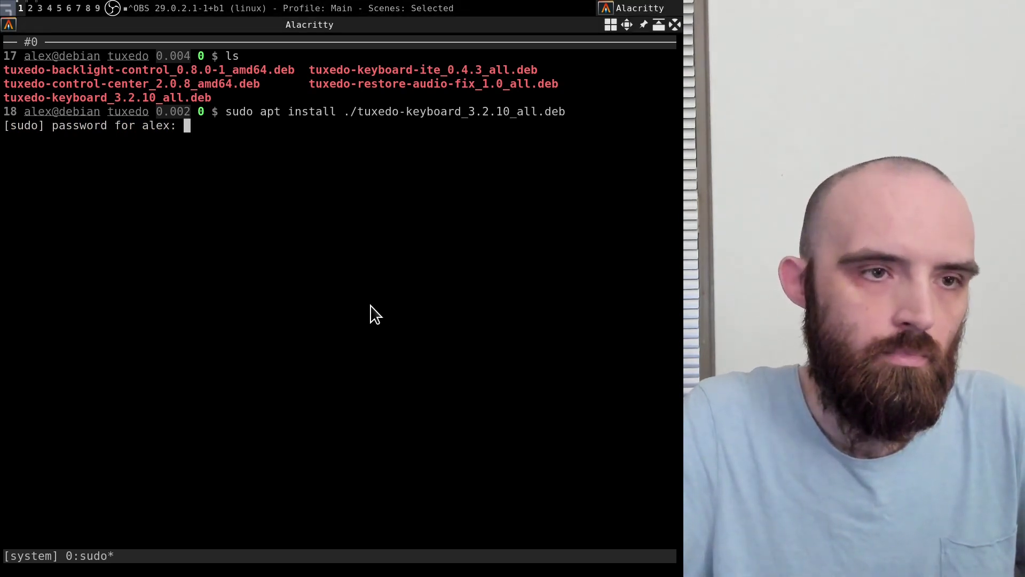
{"action": "key", "text": "Return"}
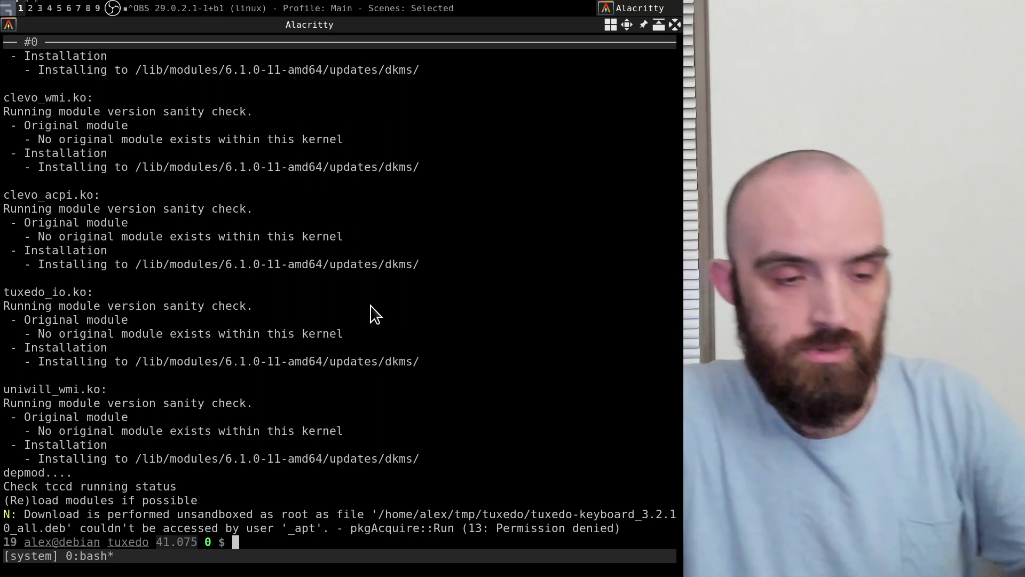
Clear the screen and install ./tuxedo-keyboard-ite_0.4.3_all.deb with sudo apt install
{"action": "type", "text": "r"}
{"action": "key", "text": "Return"}
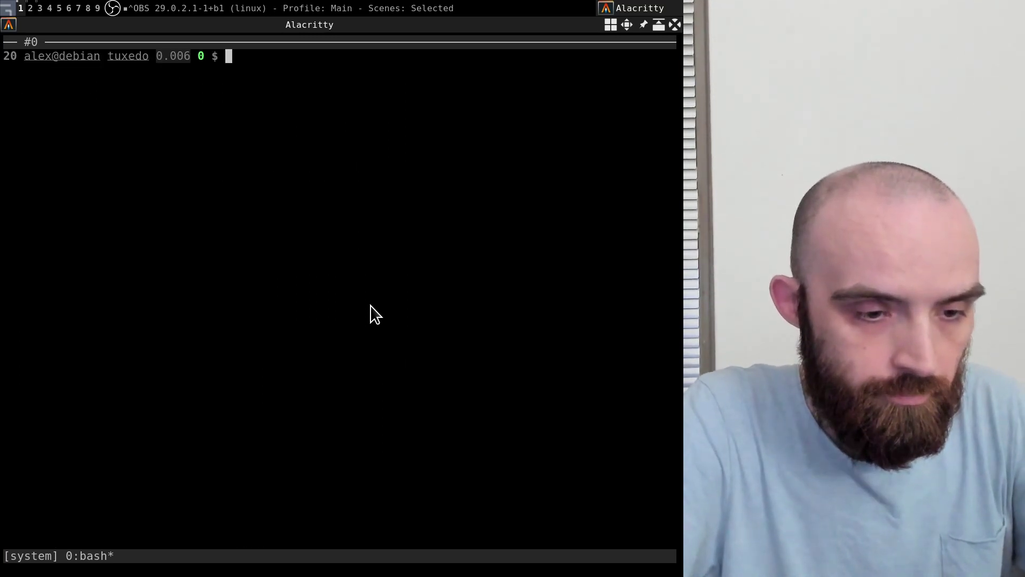
{"action": "type", "text": "ls -"}
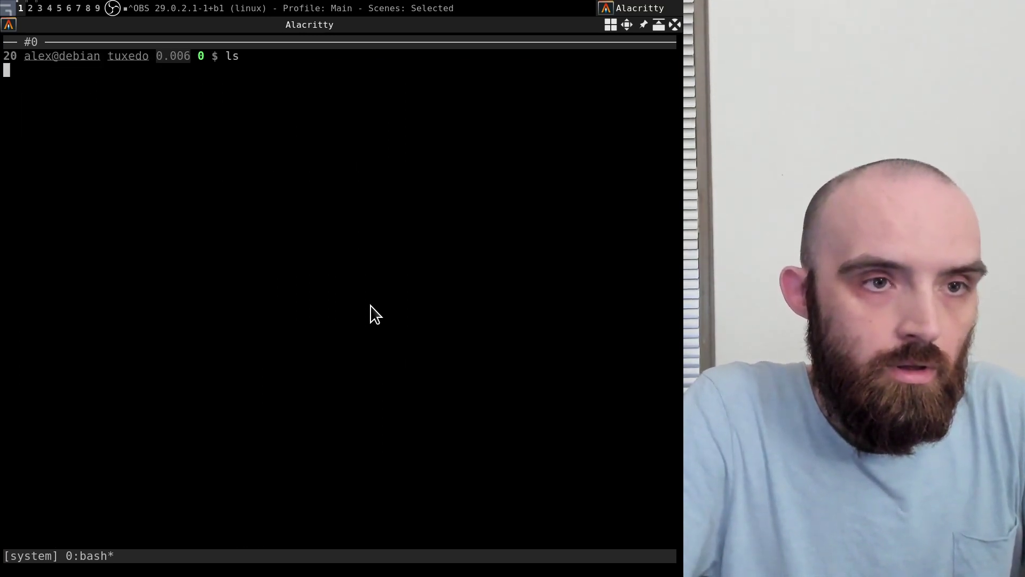
{"action": "key", "text": "Up"}
{"action": "key", "text": "Up"}
{"action": "key", "text": "Up"}
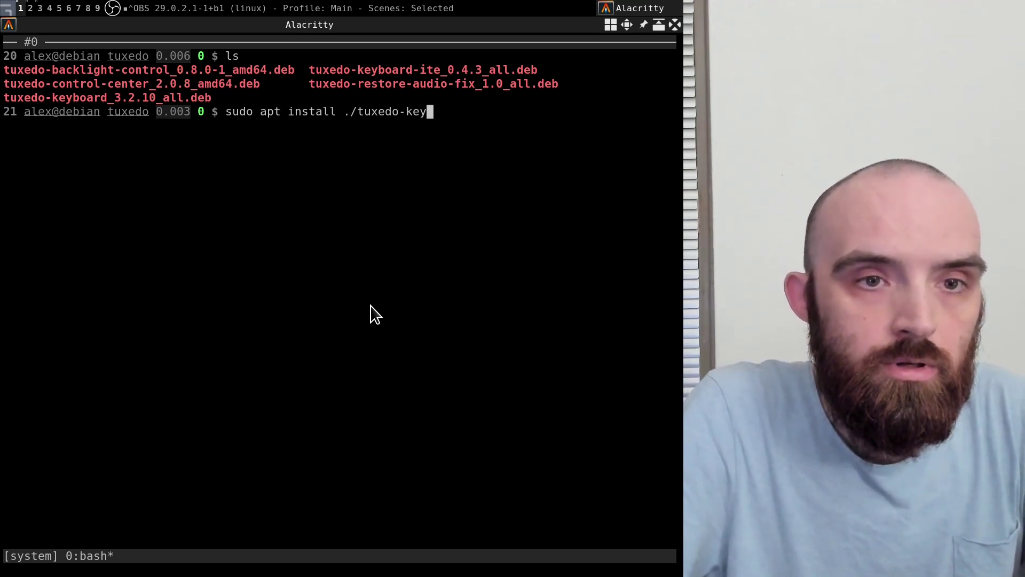
{"action": "type", "text": "-ite_0.4.3_all.deb"}
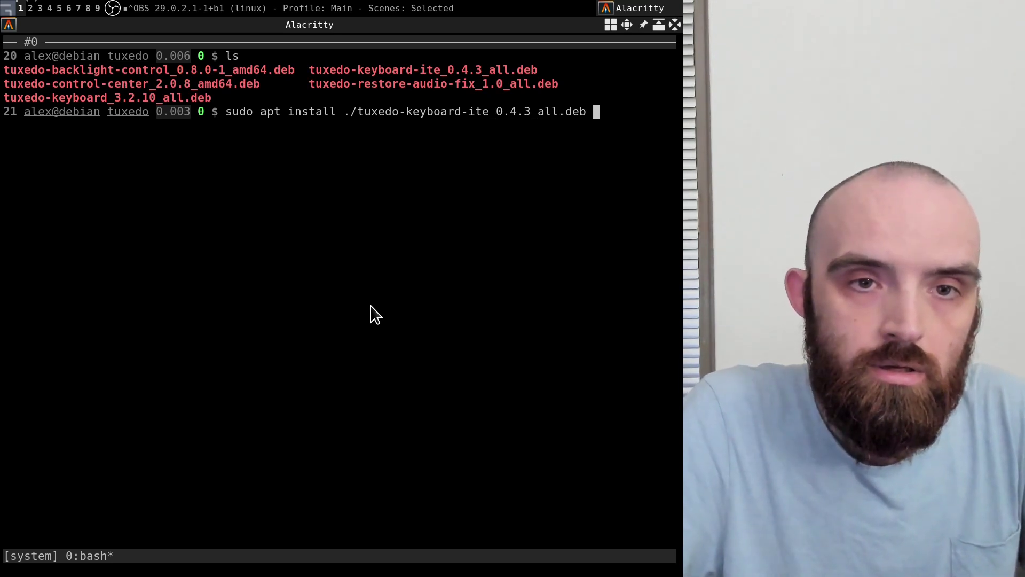
{"action": "key", "text": "Return"}
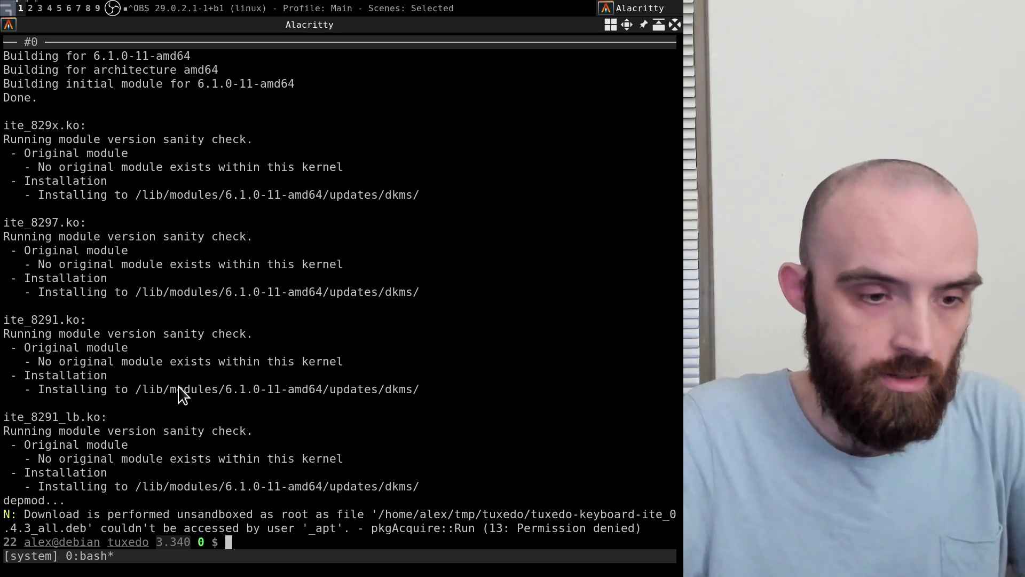
Install ./tuxedo-control-center_2.0.8_amd64.deb from the recalled command, then bring up the Control Center on workspace 4
{"action": "type", "text": "clear"}
{"action": "key", "text": "Return"}
{"action": "key", "text": "Up"}
{"action": "key", "text": "Up"}
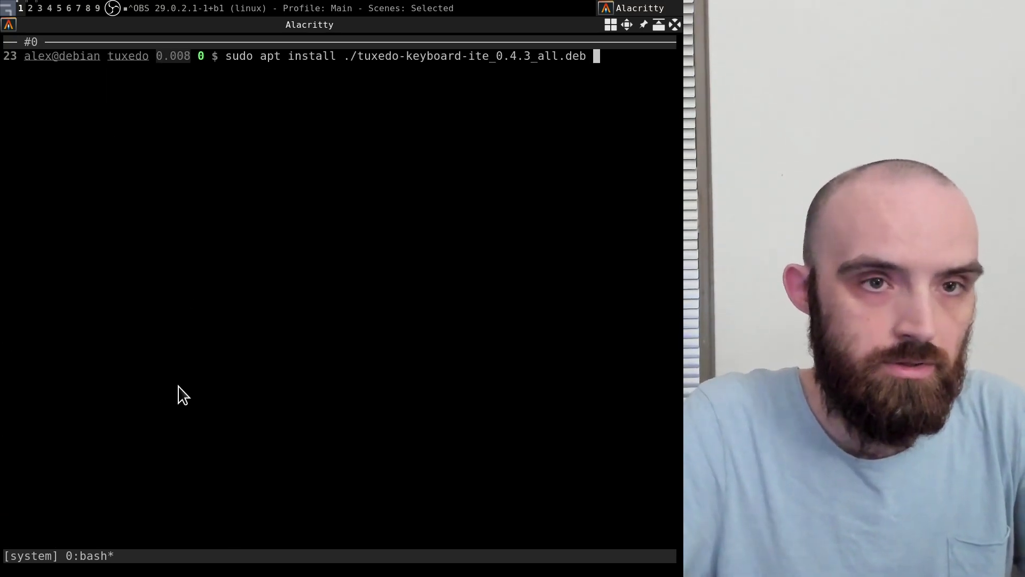
{"action": "key", "text": "BackSpace"}
{"action": "key", "text": "BackSpace"}
{"action": "key", "text": "BackSpace"}
{"action": "key", "text": "BackSpace"}
{"action": "key", "text": "BackSpace"}
{"action": "key", "text": "BackSpace"}
{"action": "key", "text": "BackSpace"}
{"action": "key", "text": "BackSpace"}
{"action": "key", "text": "BackSpace"}
{"action": "key", "text": "BackSpace"}
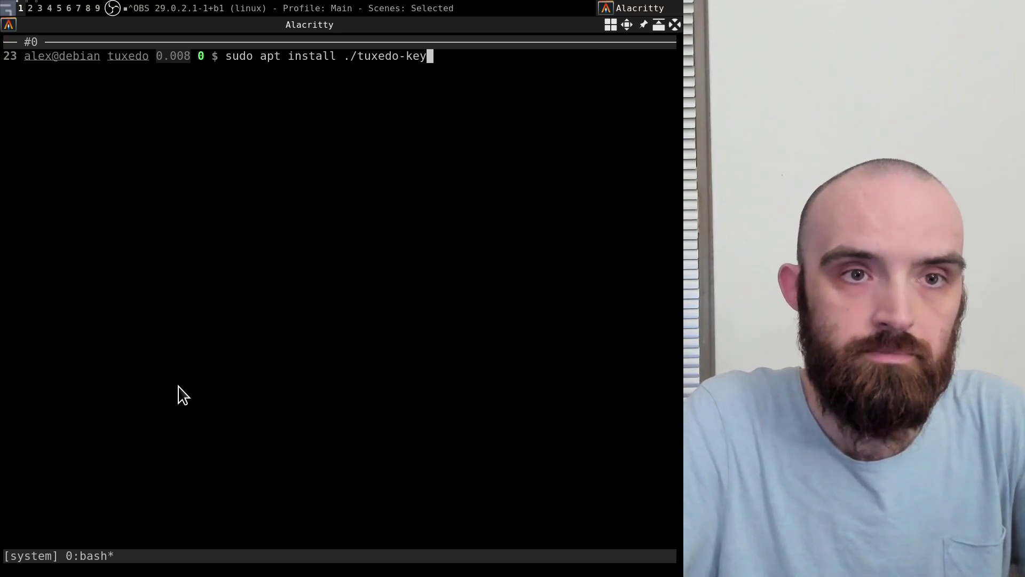
{"action": "type", "text": "co"}
{"action": "key", "text": "Tab"}
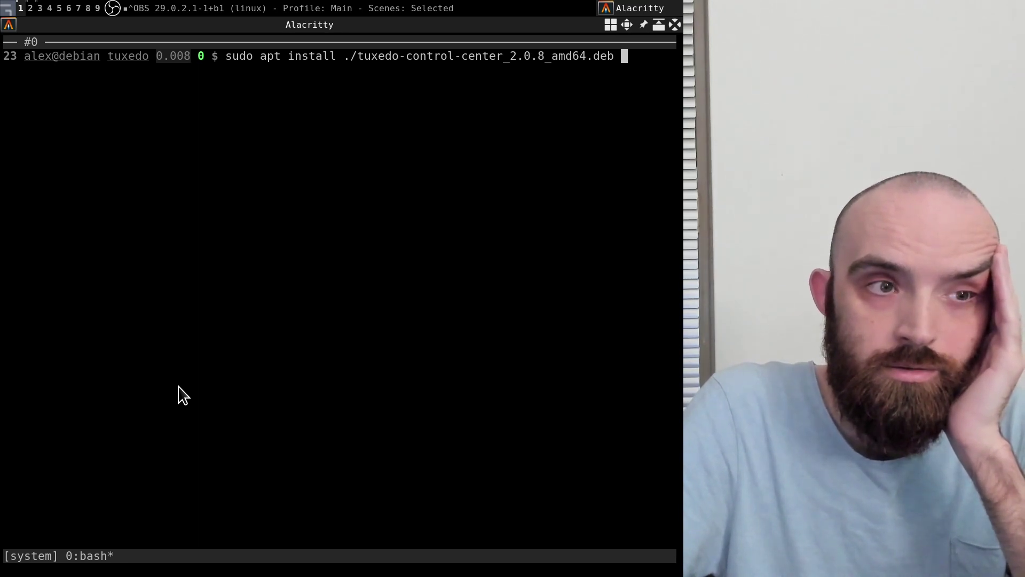
{"action": "key", "text": "Return"}
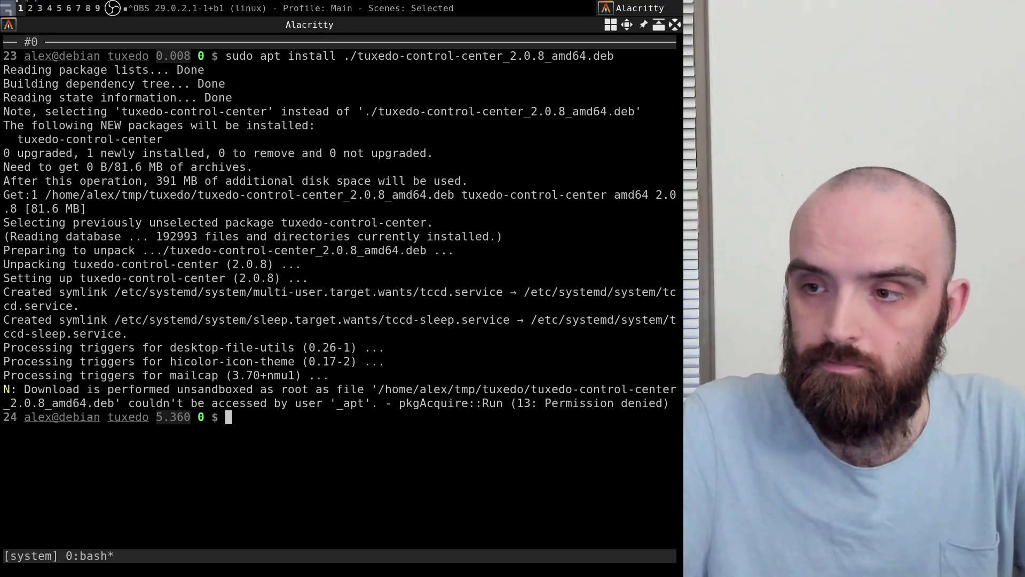
{"action": "key", "text": "super+4"}
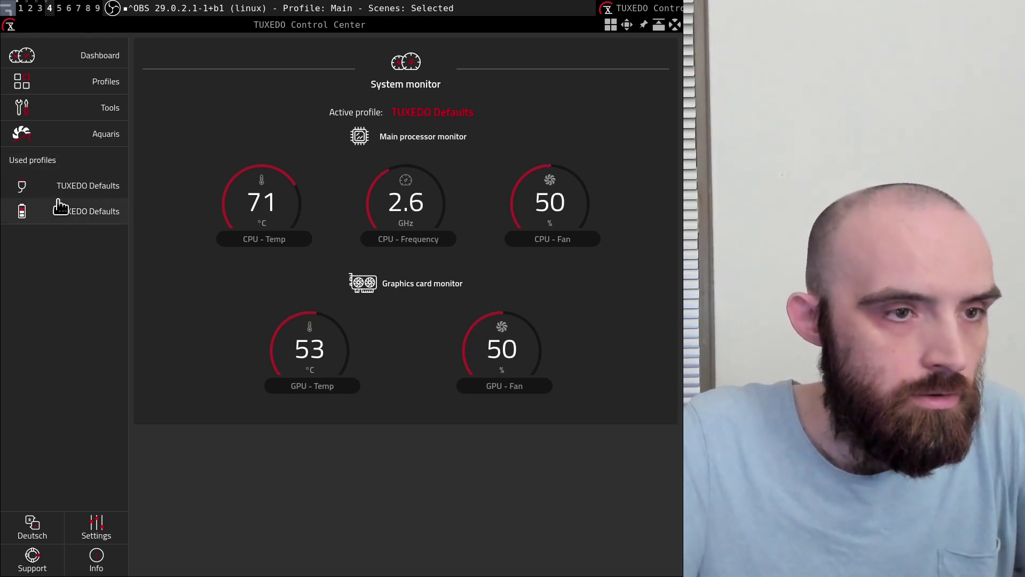
Go through Settings and Tools to the Keyboard Backlight page showing white at 50%
{"action": "left_click", "coordinate": [94, 531]}
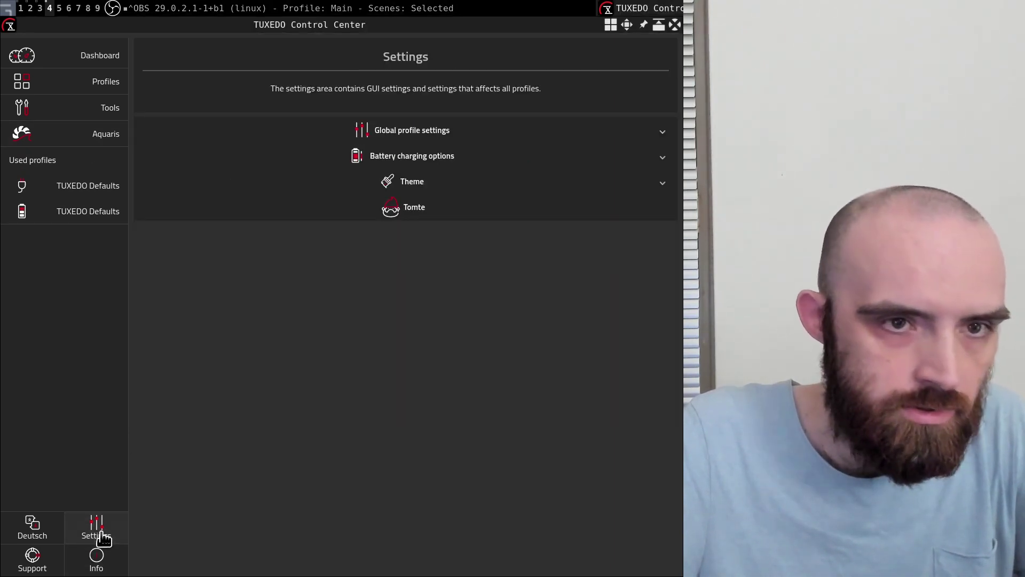
{"action": "left_click", "coordinate": [82, 113]}
{"action": "left_click", "coordinate": [432, 112]}
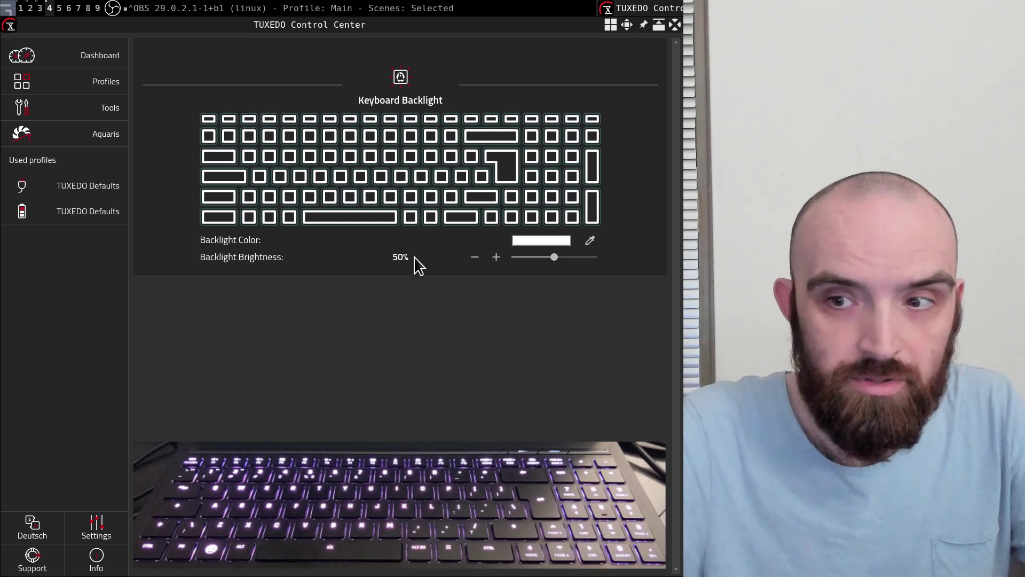
Switch to the tuxedo-keyboard-ite index, then to the Reddit thread about keyboard drivers
{"action": "left_click", "coordinate": [34, 10]}
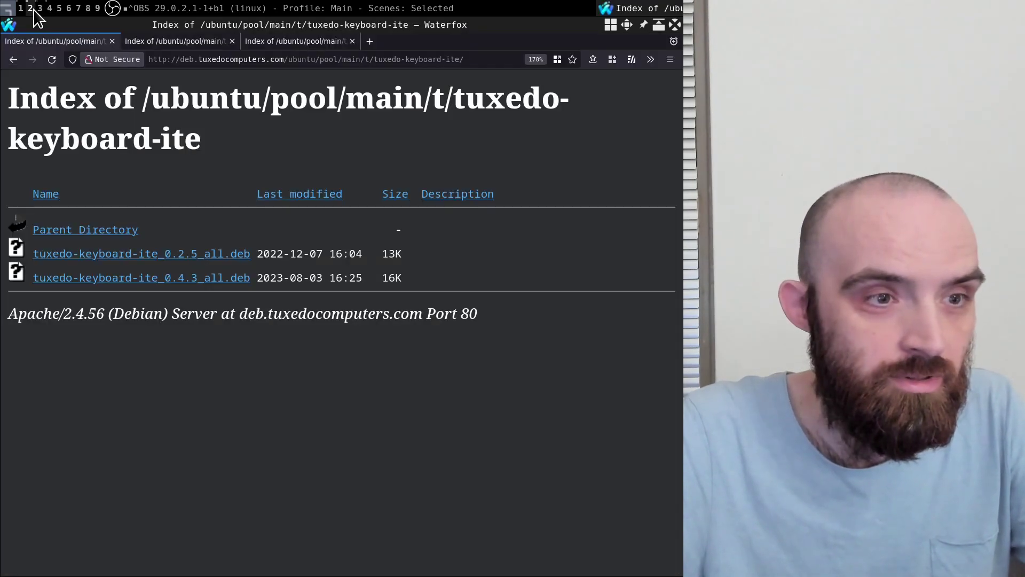
{"action": "left_click", "coordinate": [37, 9]}
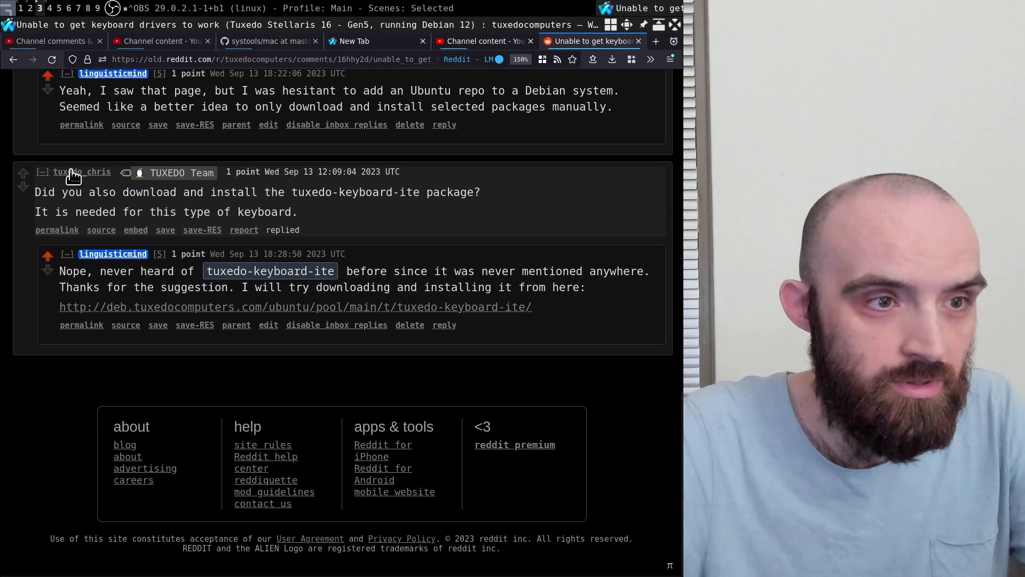
Try red, blue, teal and green backlight colours in the picker, ending back on white
{"action": "left_click", "coordinate": [49, 10]}
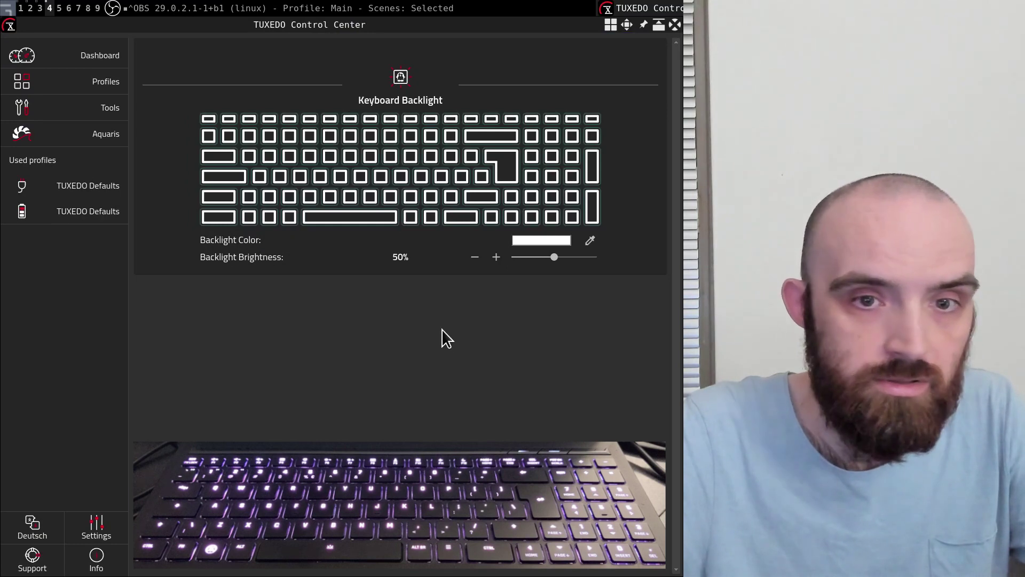
{"action": "left_click", "coordinate": [535, 241]}
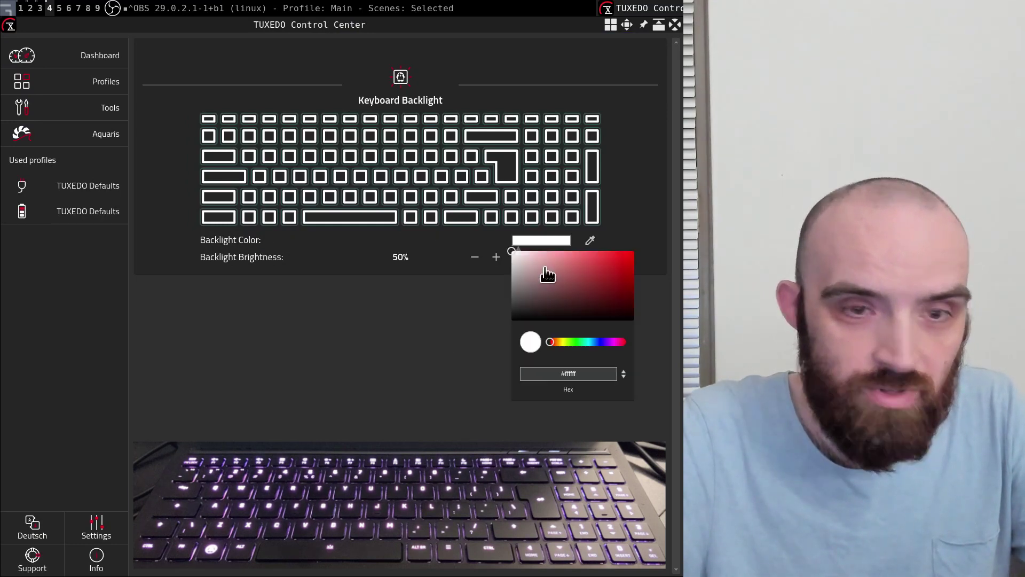
{"action": "mouse_move", "coordinate": [548, 274]}
{"action": "left_mouse_down"}
{"action": "mouse_move", "coordinate": [666, 312]}
{"action": "mouse_move", "coordinate": [605, 291]}
{"action": "left_mouse_up"}
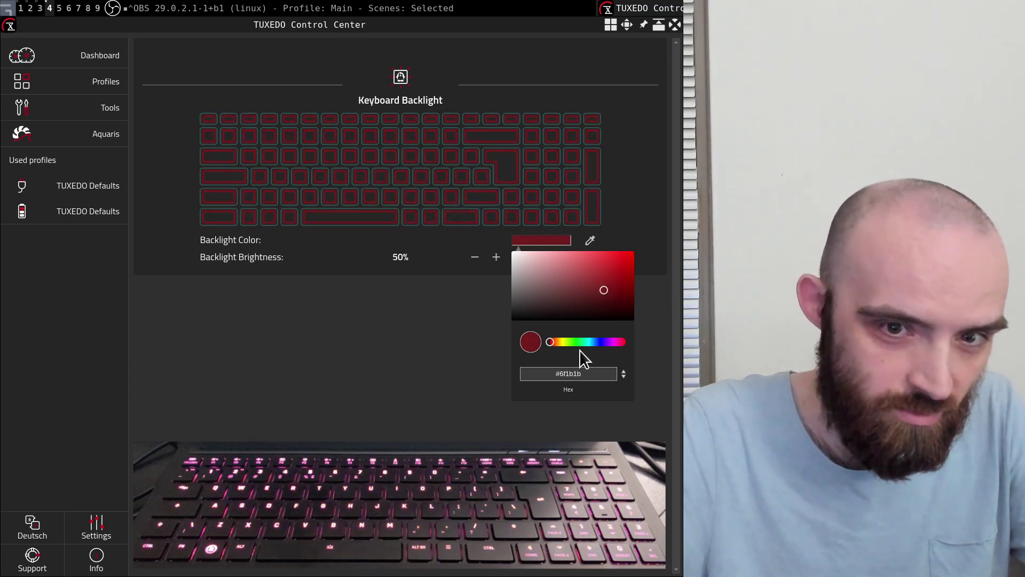
{"action": "mouse_move", "coordinate": [581, 342]}
{"action": "left_mouse_down"}
{"action": "mouse_move", "coordinate": [613, 349]}
{"action": "mouse_move", "coordinate": [594, 347]}
{"action": "left_mouse_up"}
{"action": "left_click", "coordinate": [607, 287]}
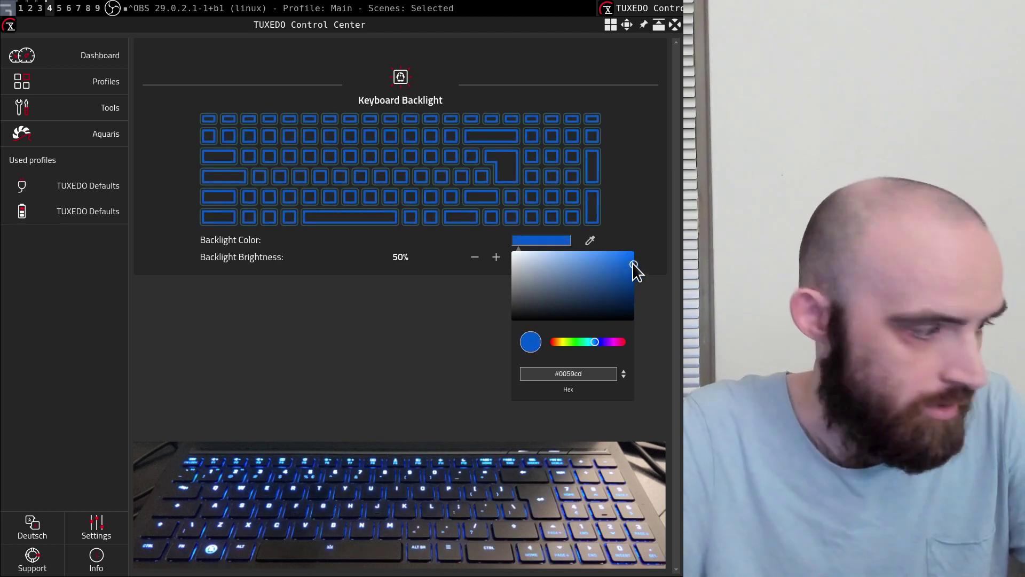
{"action": "left_click_drag", "start_coordinate": [634, 264], "coordinate": [630, 257]}
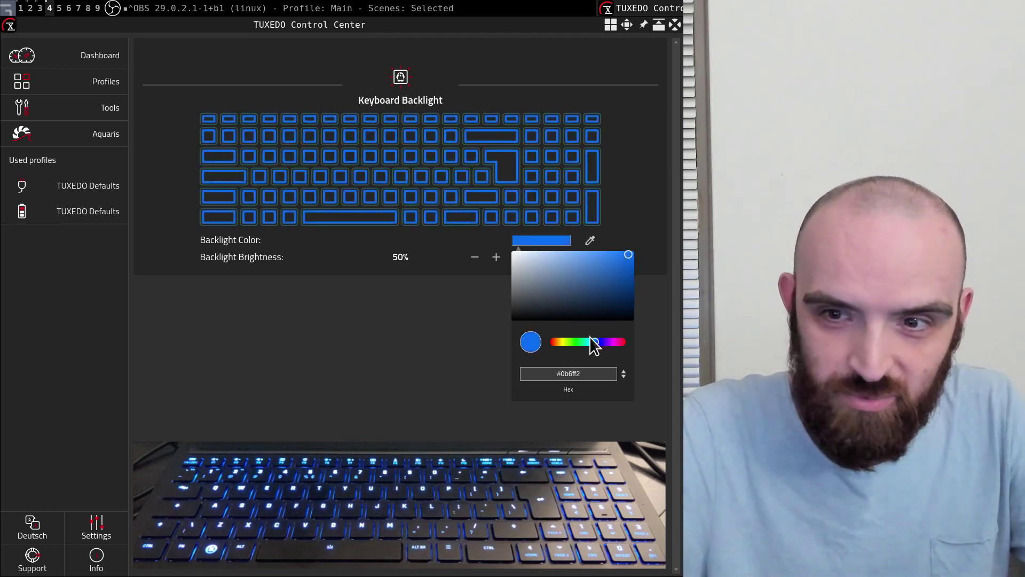
{"action": "left_click_drag", "start_coordinate": [599, 344], "coordinate": [583, 339]}
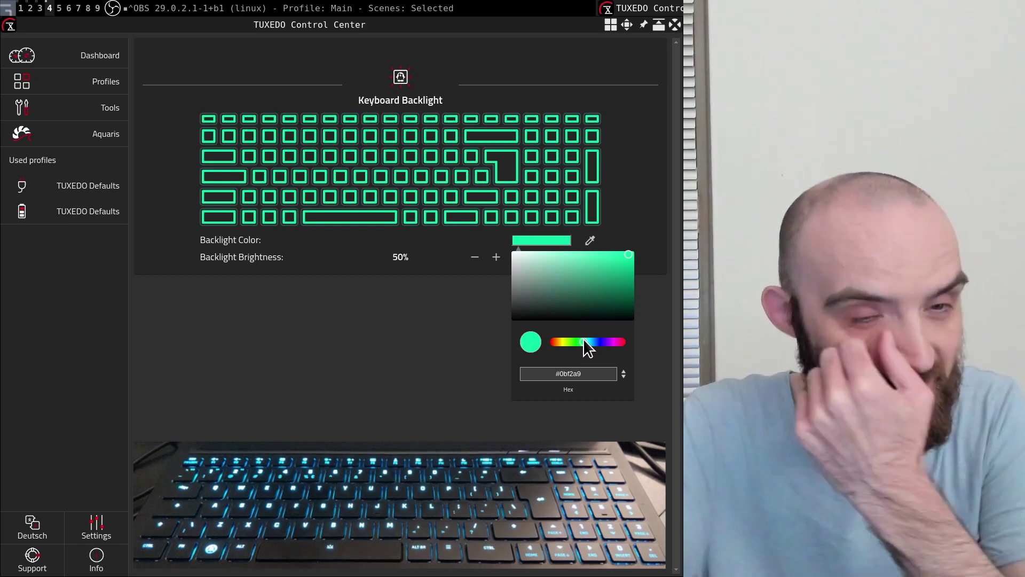
{"action": "left_click", "coordinate": [578, 339]}
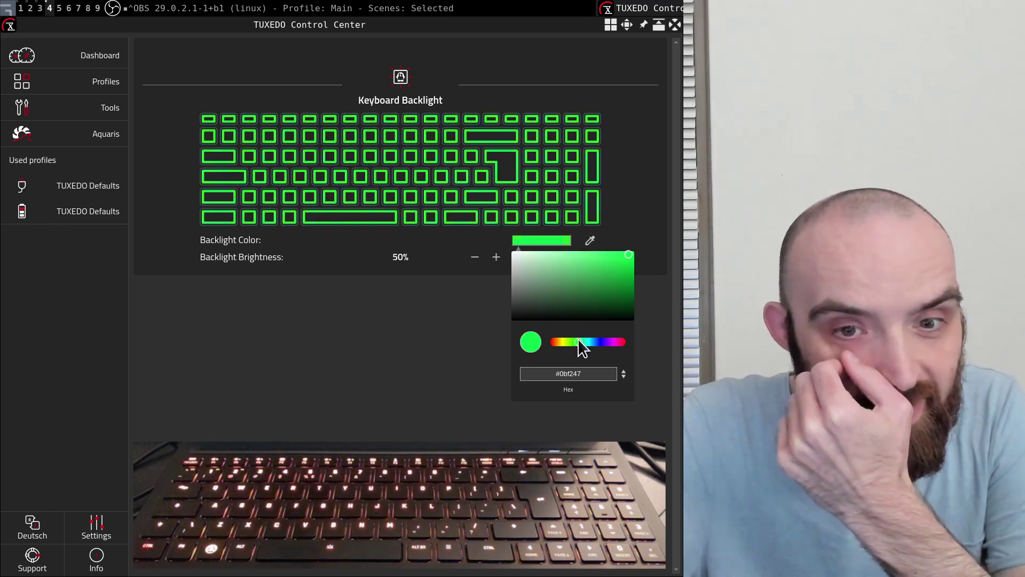
{"action": "left_click_drag", "start_coordinate": [579, 339], "coordinate": [494, 343]}
{"action": "left_click_drag", "start_coordinate": [582, 304], "coordinate": [495, 233]}
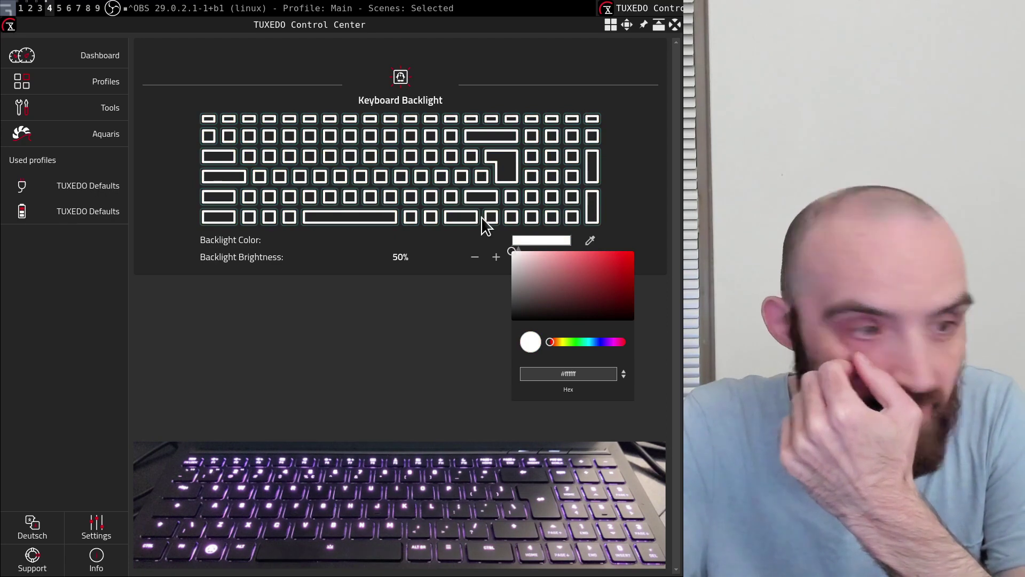
{"action": "left_click", "coordinate": [431, 287]}
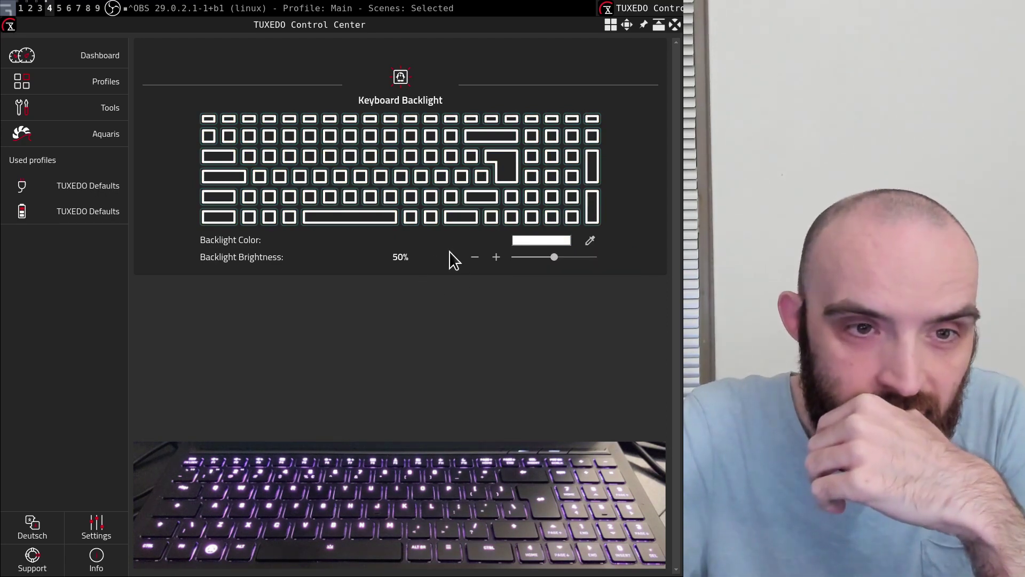
Raise the keyboard backlight brightness in four steps, then drag it to 82%
{"action": "left_click", "coordinate": [496, 256]}
{"action": "left_click", "coordinate": [496, 257]}
{"action": "left_click", "coordinate": [496, 256]}
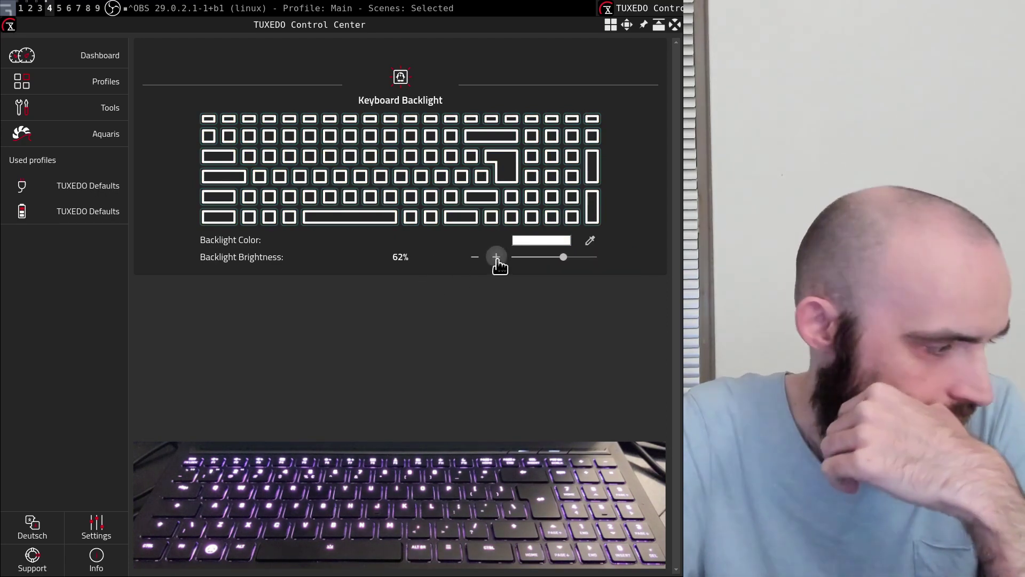
{"action": "left_click", "coordinate": [496, 257]}
{"action": "mouse_move", "coordinate": [567, 257]}
{"action": "left_mouse_down"}
{"action": "mouse_move", "coordinate": [582, 257]}
{"action": "mouse_move", "coordinate": [457, 265]}
{"action": "mouse_move", "coordinate": [597, 257]}
{"action": "mouse_move", "coordinate": [554, 260]}
{"action": "left_mouse_up"}
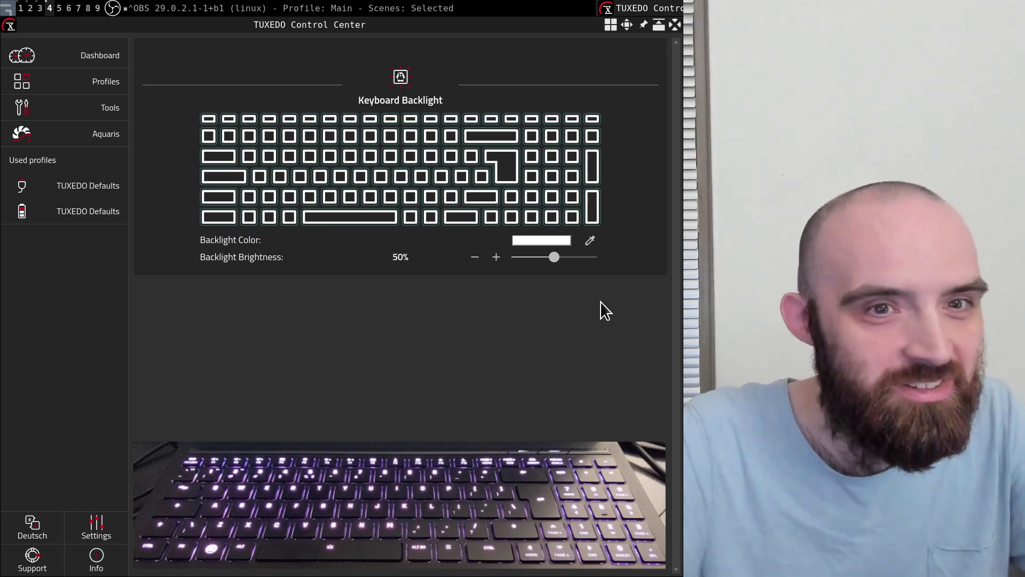
{"action": "left_click", "coordinate": [86, 57]}
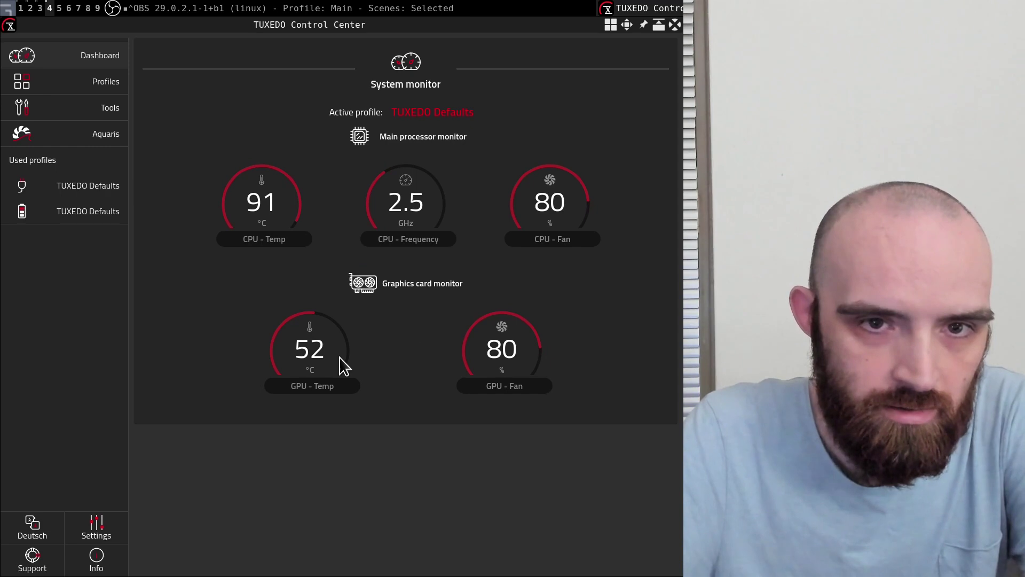
{"action": "left_click_drag", "start_coordinate": [297, 389], "coordinate": [354, 389]}
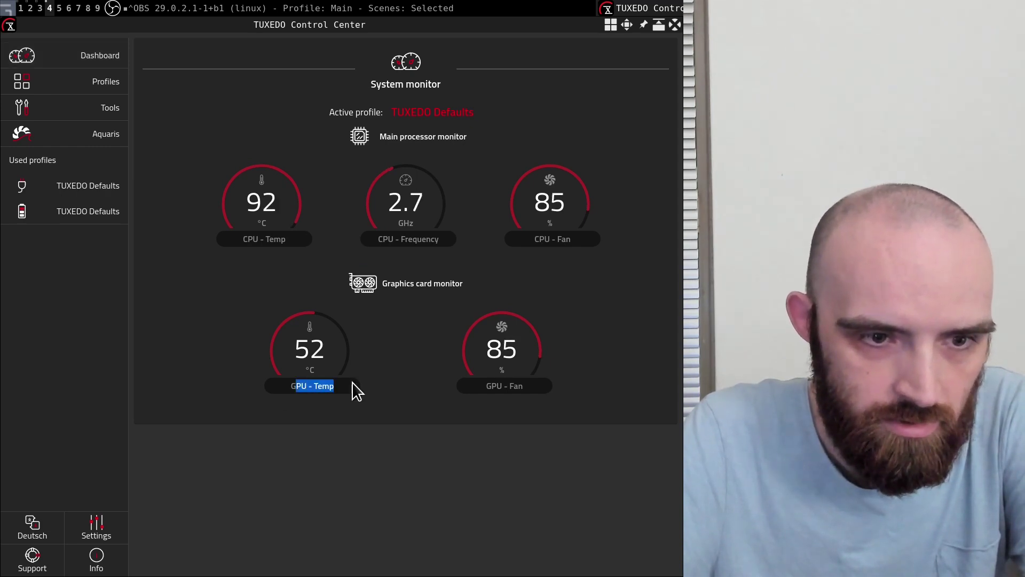
{"action": "left_click_drag", "start_coordinate": [490, 389], "coordinate": [537, 389]}
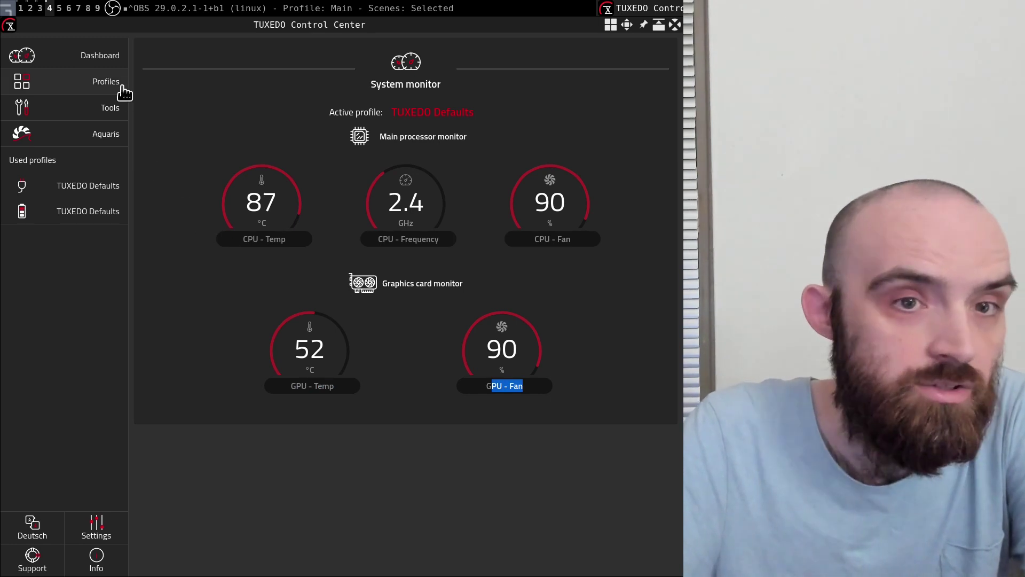
Open the Profiles page to view the preset power profiles, with TUXEDO Defaults active
{"action": "left_click", "coordinate": [97, 96]}
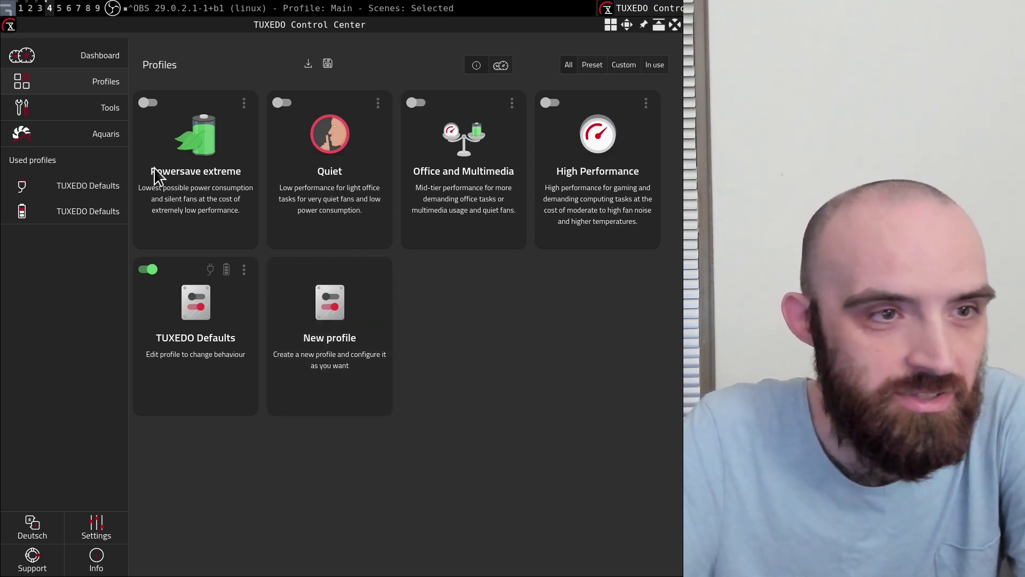
{"action": "left_click", "coordinate": [111, 109]}
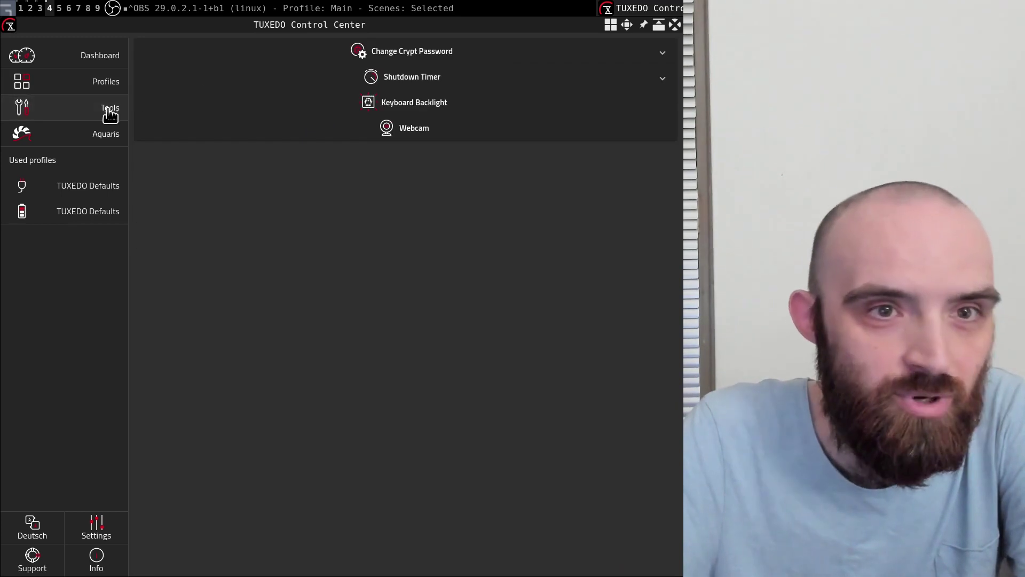
{"action": "left_click", "coordinate": [666, 51]}
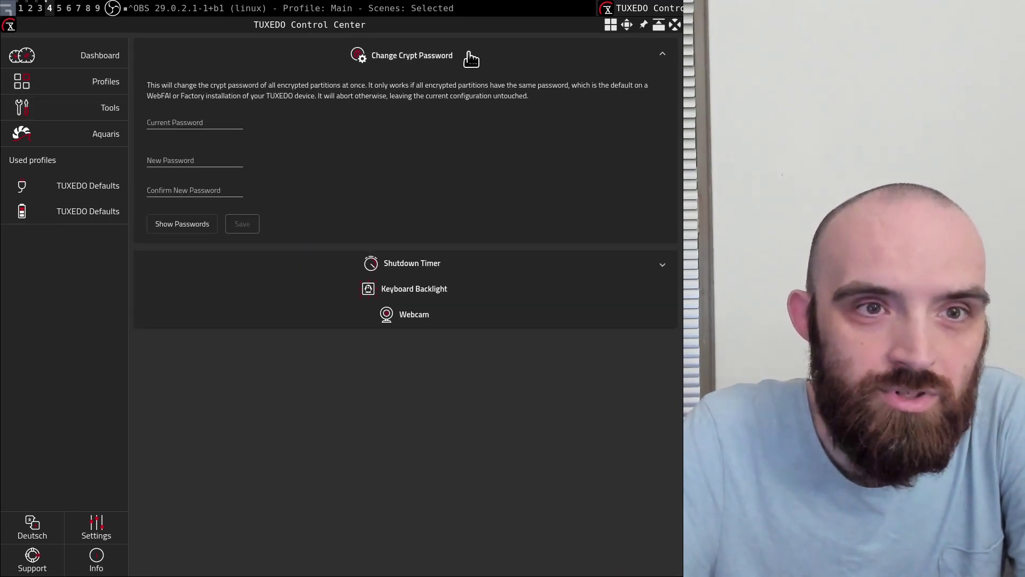
{"action": "left_click", "coordinate": [492, 59]}
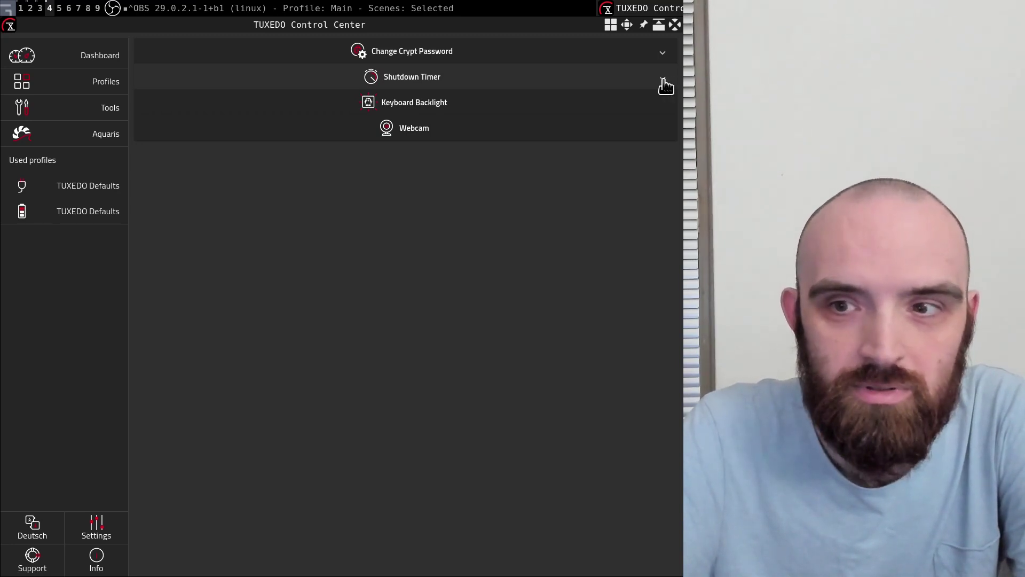
{"action": "left_click", "coordinate": [646, 61]}
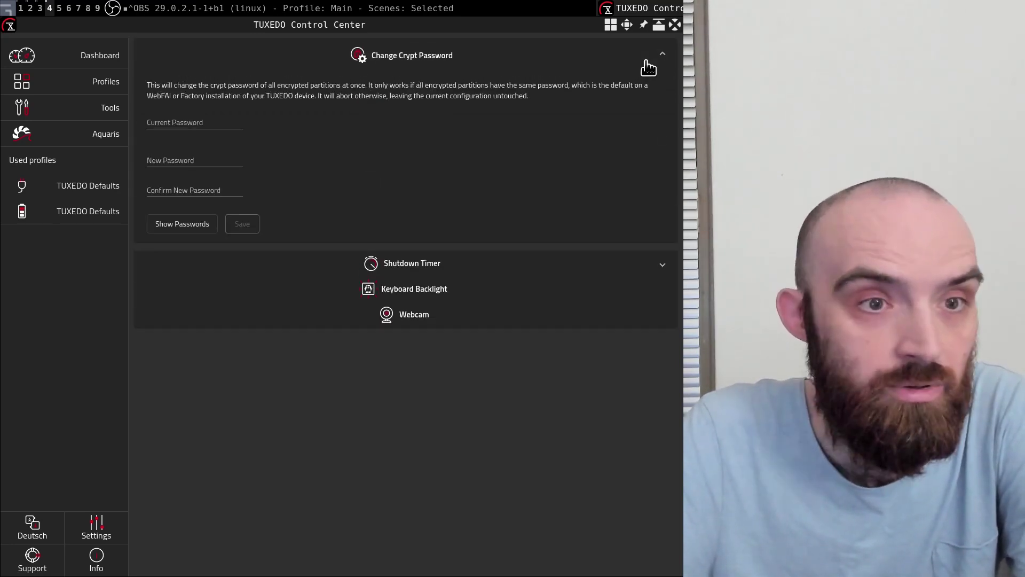
{"action": "left_click", "coordinate": [646, 61]}
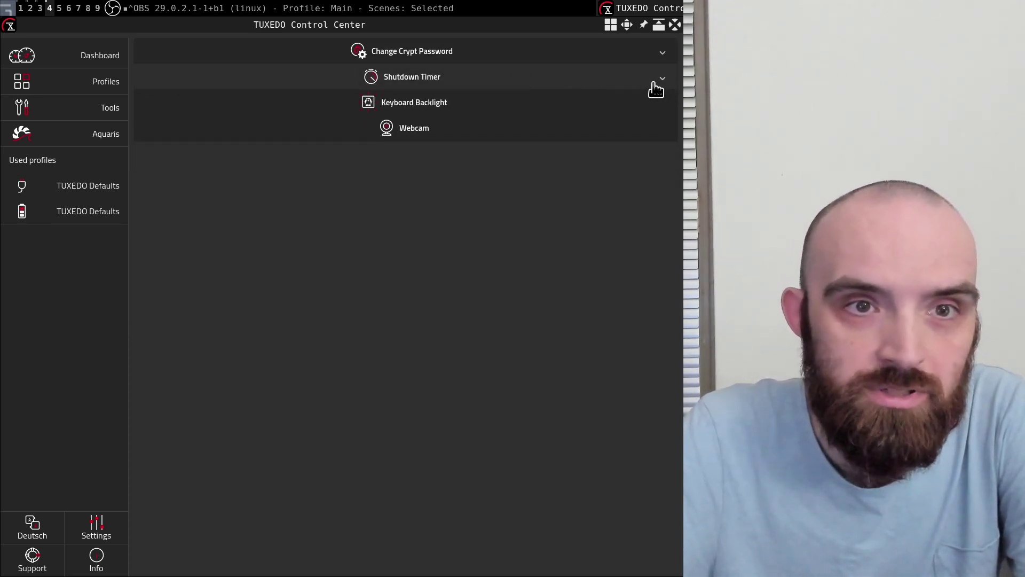
{"action": "left_click", "coordinate": [664, 85]}
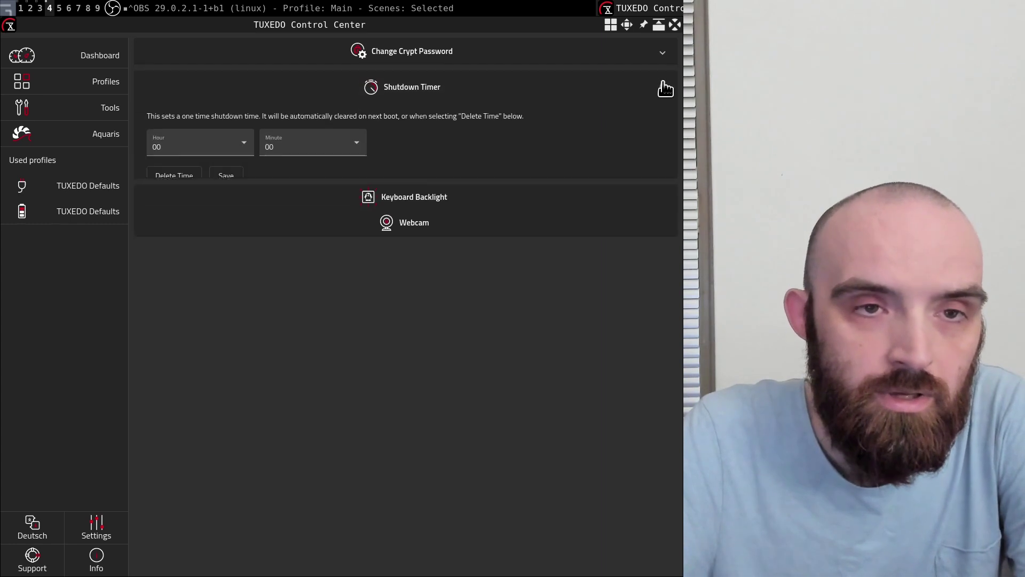
{"action": "left_click", "coordinate": [665, 86]}
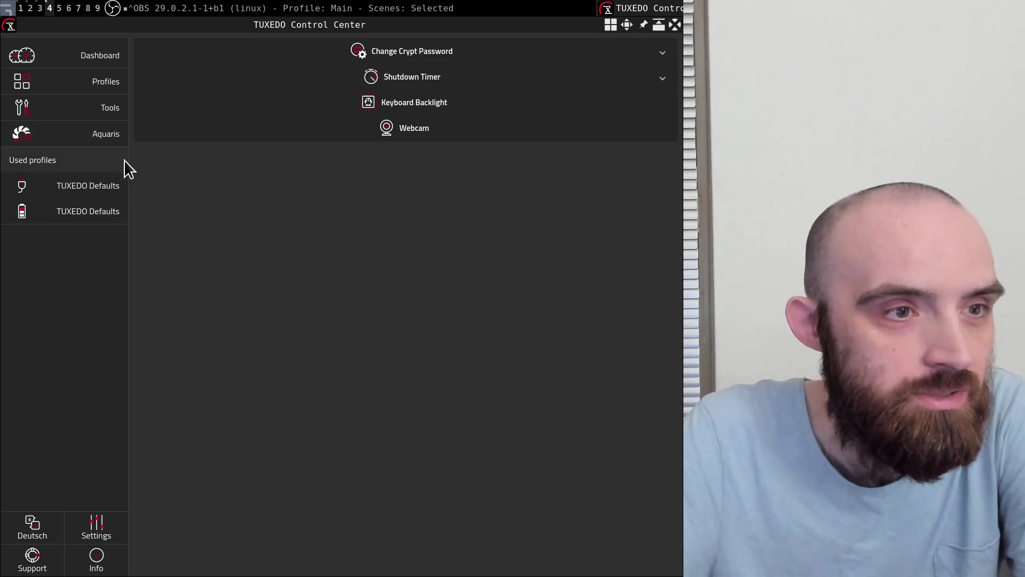
Open the Aquaris page from the sidebar, where no TUXEDO Aquaris device is found
{"action": "left_click", "coordinate": [83, 135]}
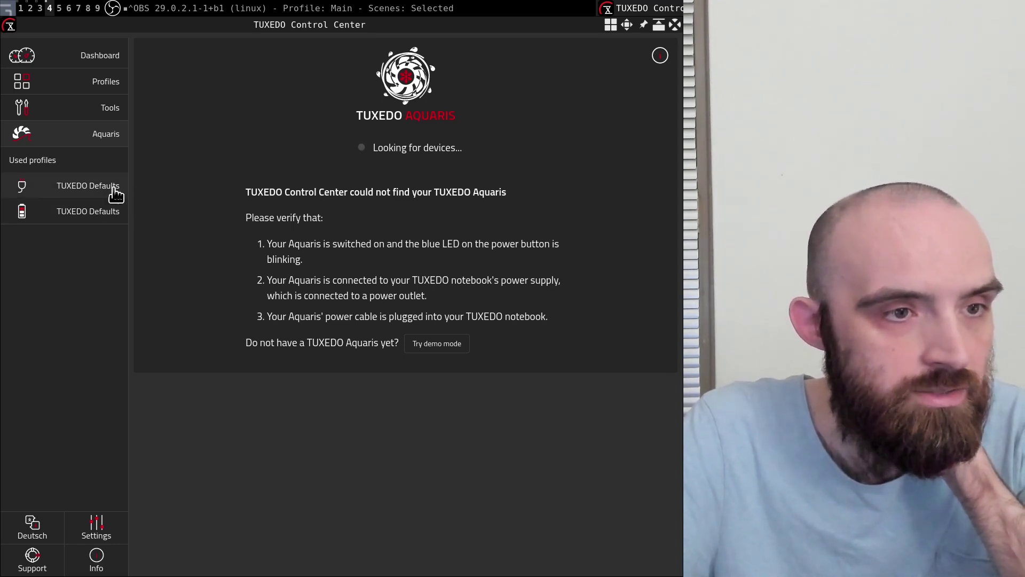
Review the mains and battery TUXEDO Defaults profiles, then switch the interface to Deutsch and back to English
{"action": "left_click", "coordinate": [87, 193]}
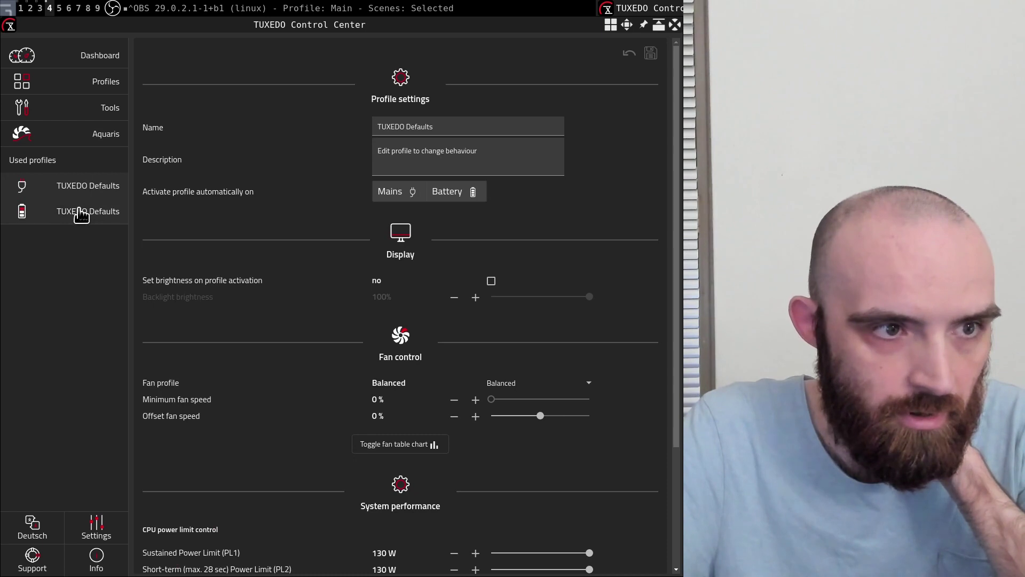
{"action": "left_click", "coordinate": [81, 214]}
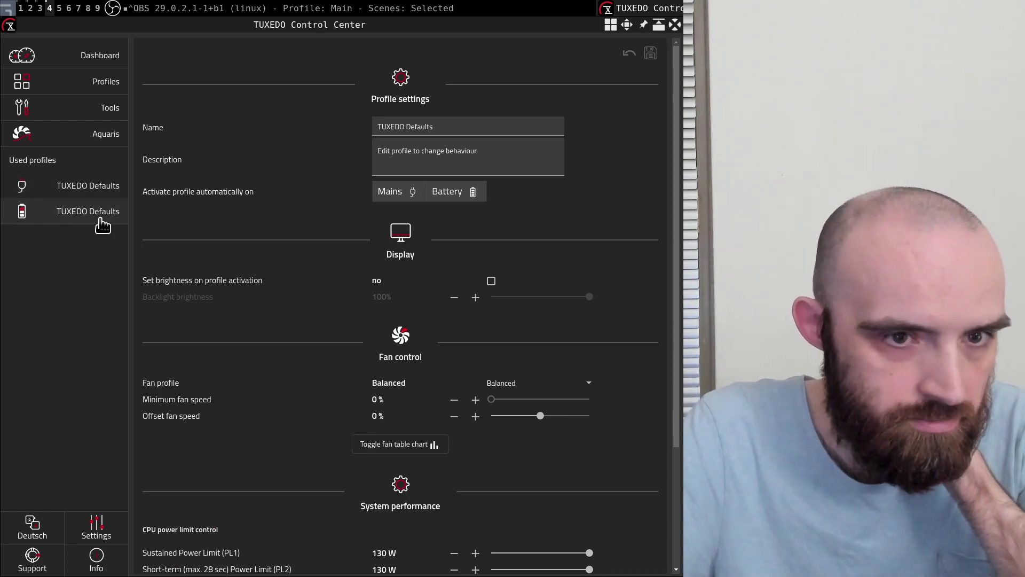
{"action": "scroll", "coordinate": [152, 241], "scroll_direction": "down", "scroll_amount": 3}
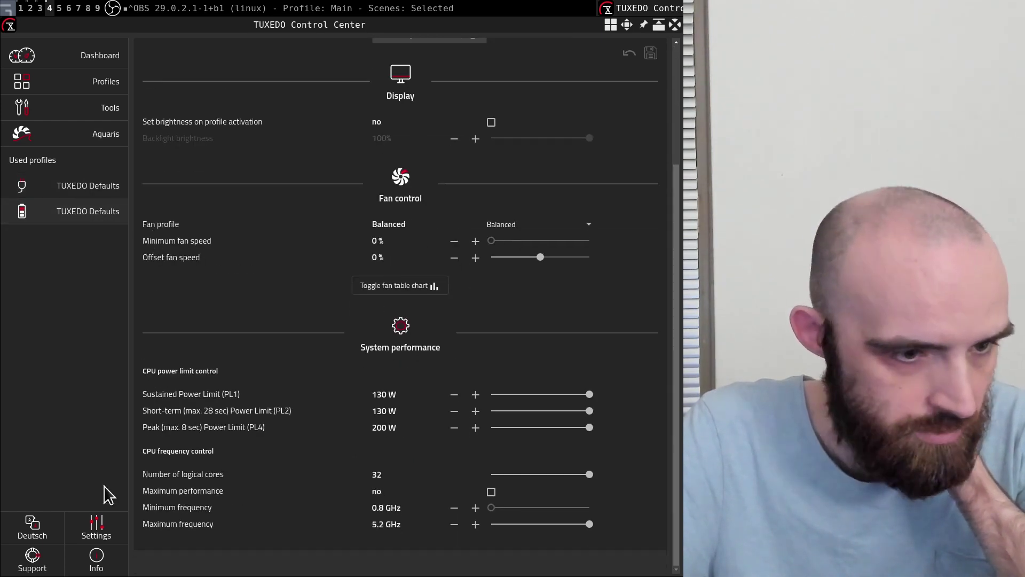
{"action": "left_click", "coordinate": [39, 526]}
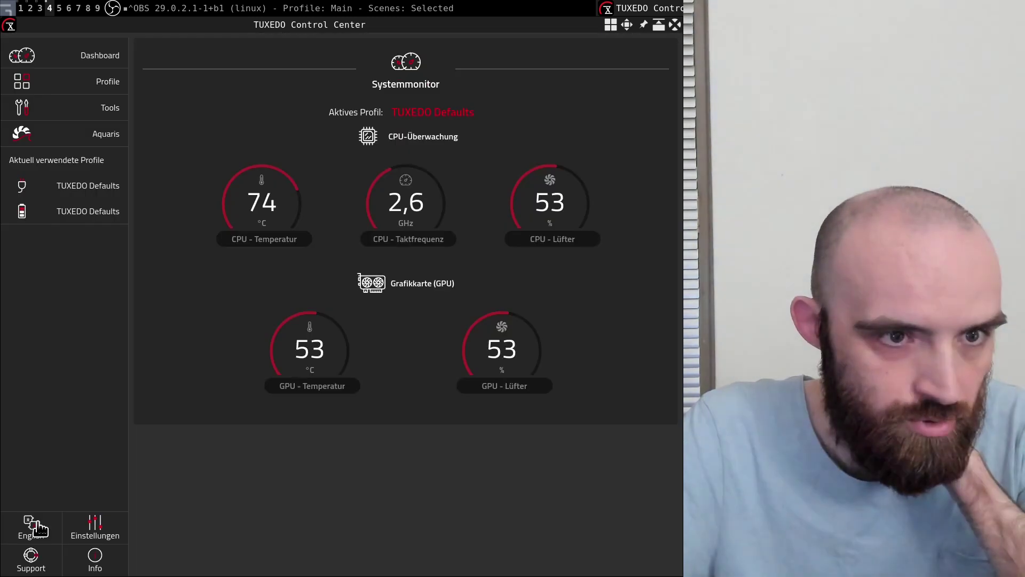
{"action": "left_click", "coordinate": [33, 526]}
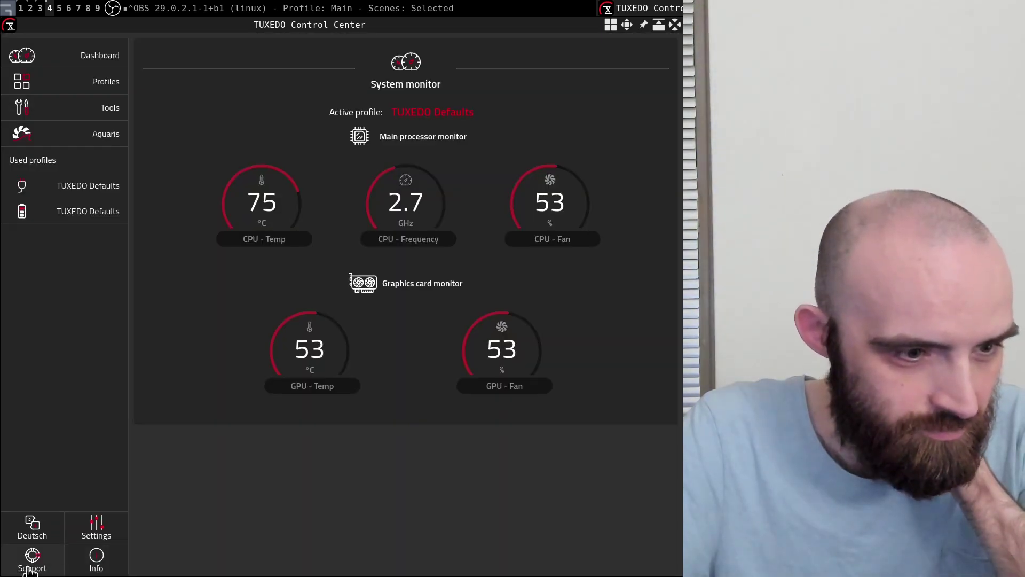
Visit Support, then Info, expanding the version 2.0.8 changelog and the imprint, then collapsing them
{"action": "left_click", "coordinate": [31, 570]}
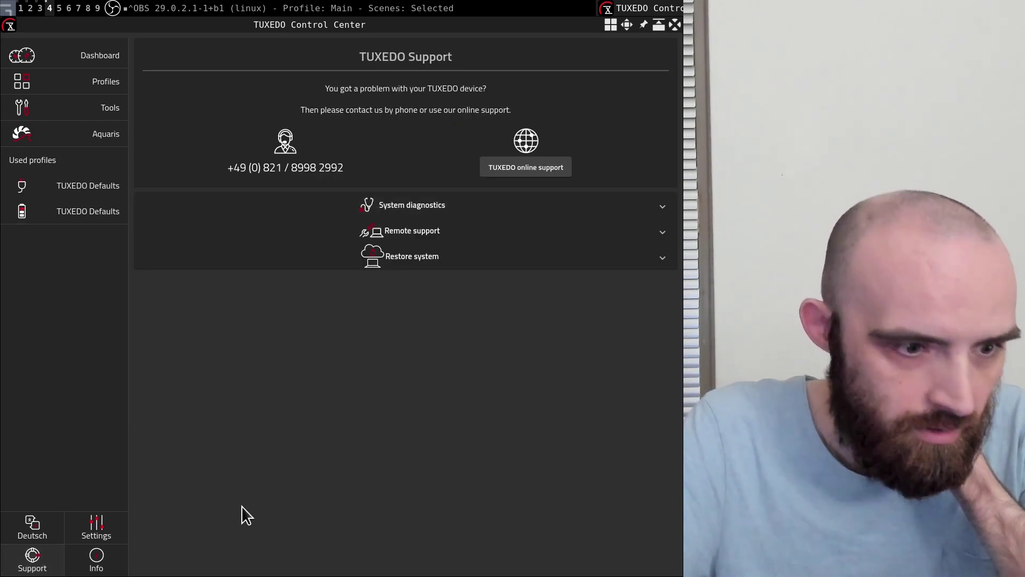
{"action": "left_click", "coordinate": [118, 561]}
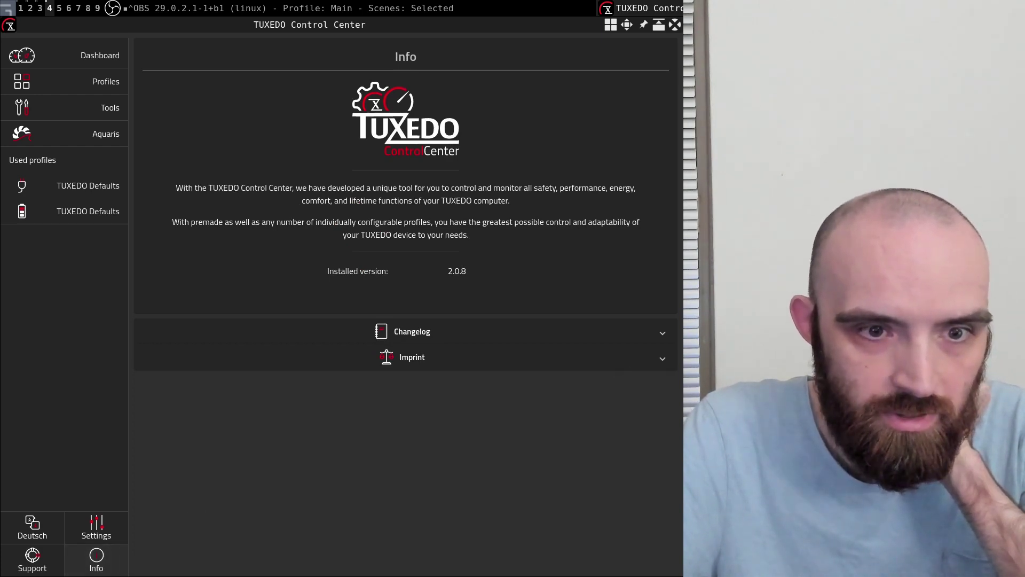
{"action": "left_click", "coordinate": [665, 335]}
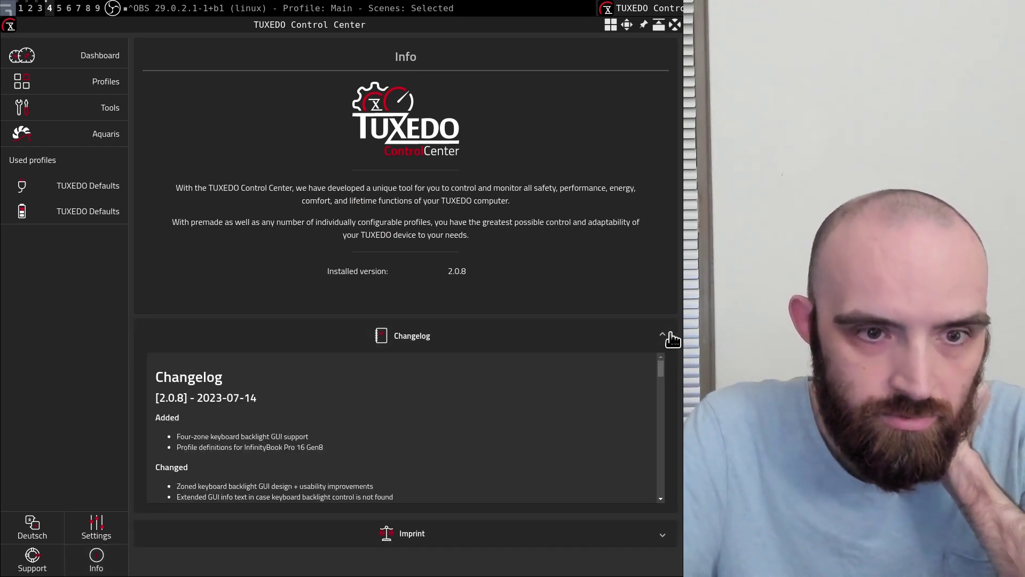
{"action": "left_click", "coordinate": [667, 536]}
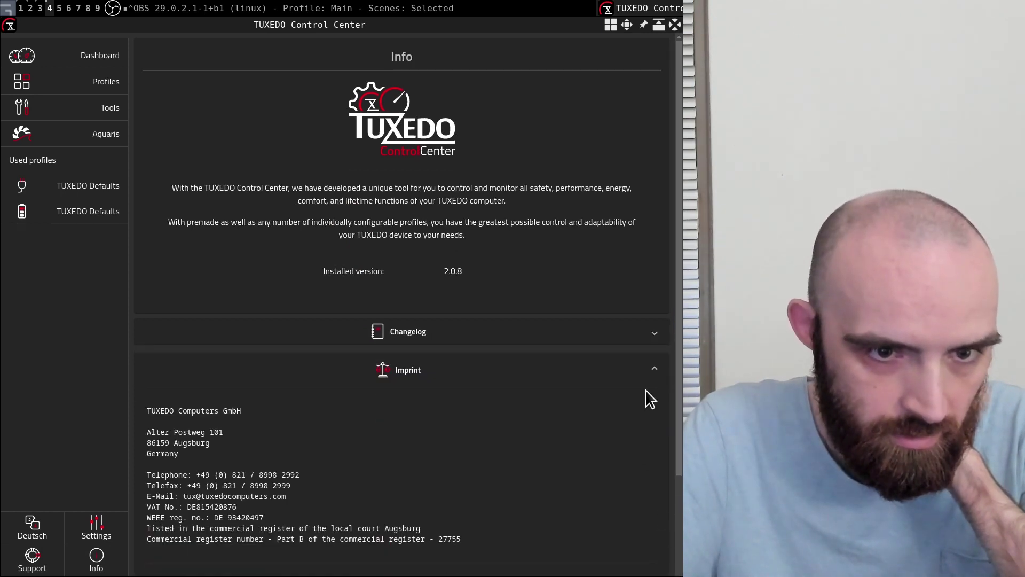
{"action": "left_click", "coordinate": [666, 380]}
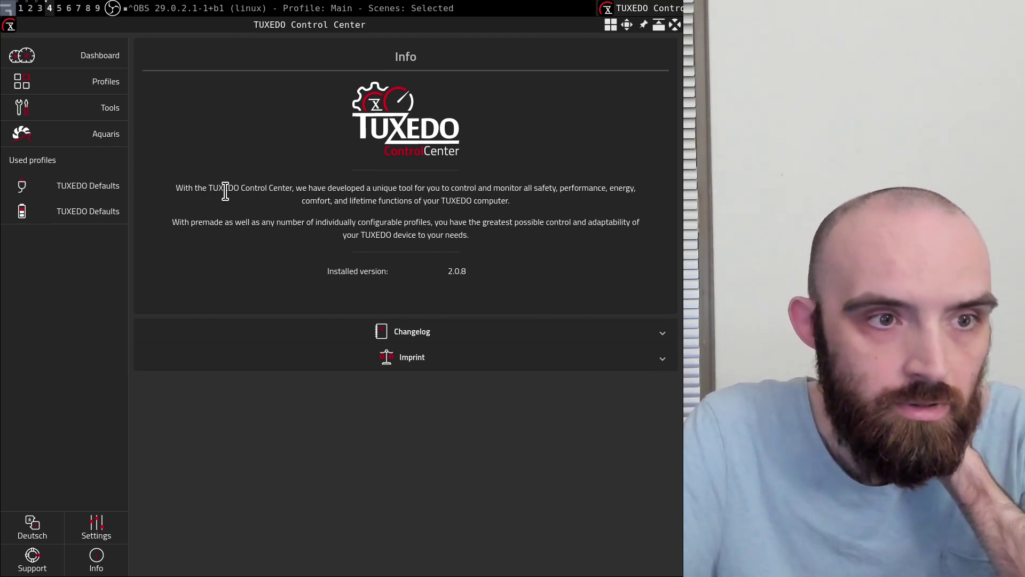
{"action": "left_click_drag", "start_coordinate": [234, 188], "coordinate": [673, 241]}
{"action": "left_click", "coordinate": [573, 252]}
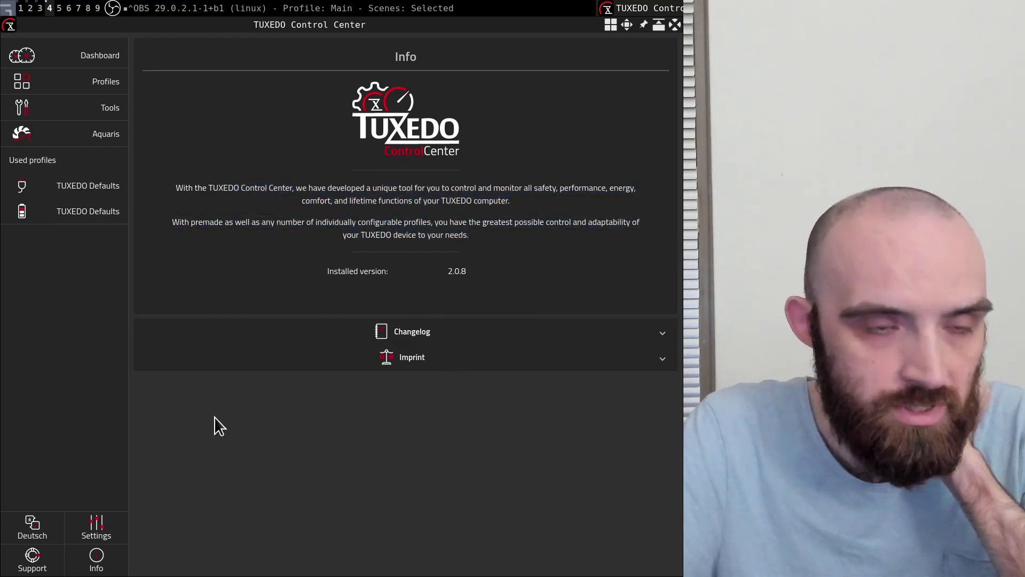
Open Settings, then Dashboard, check the power Profiles list, and return to the System monitor
{"action": "left_click", "coordinate": [96, 529]}
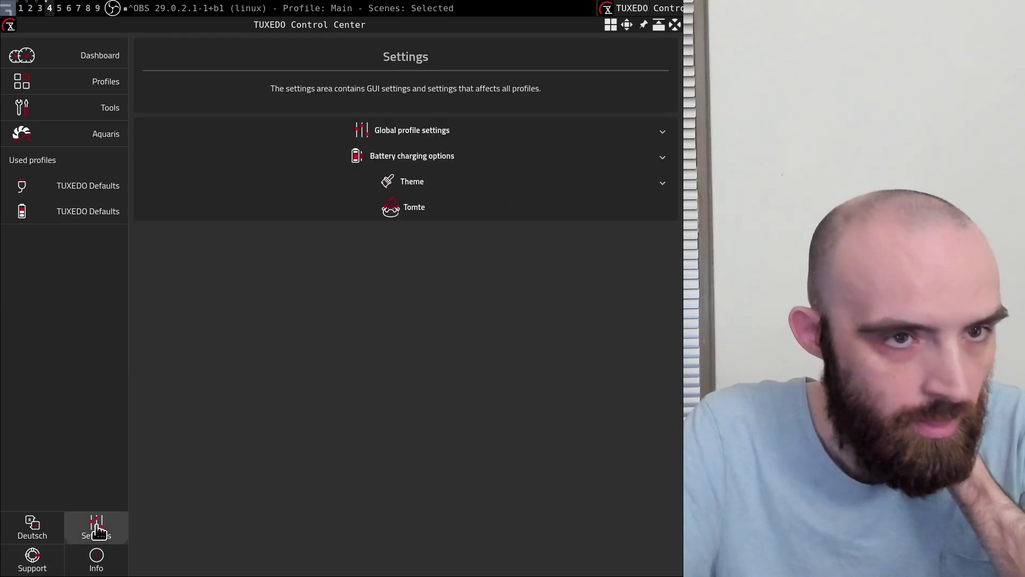
{"action": "left_click", "coordinate": [54, 57]}
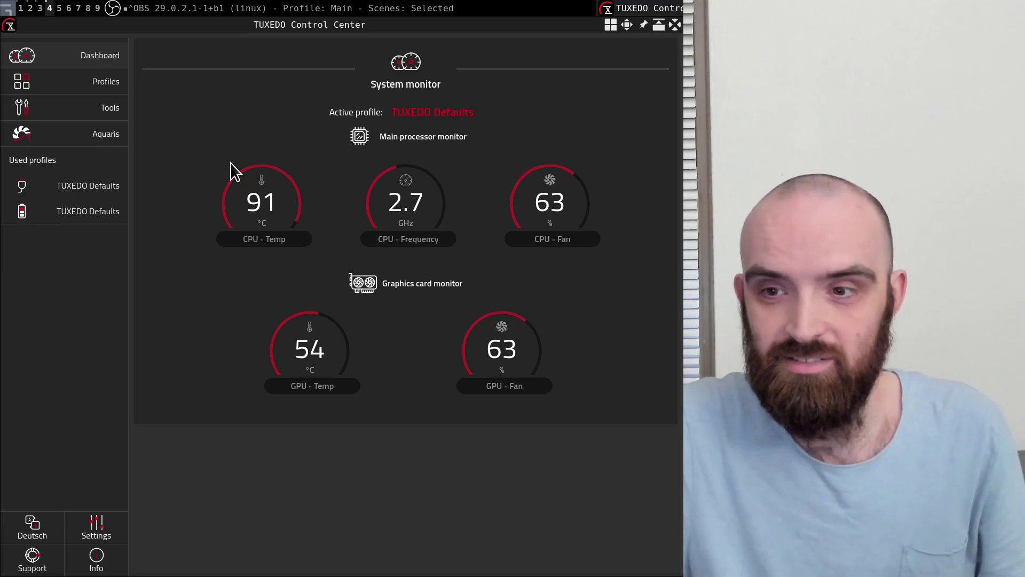
{"action": "left_click", "coordinate": [93, 83]}
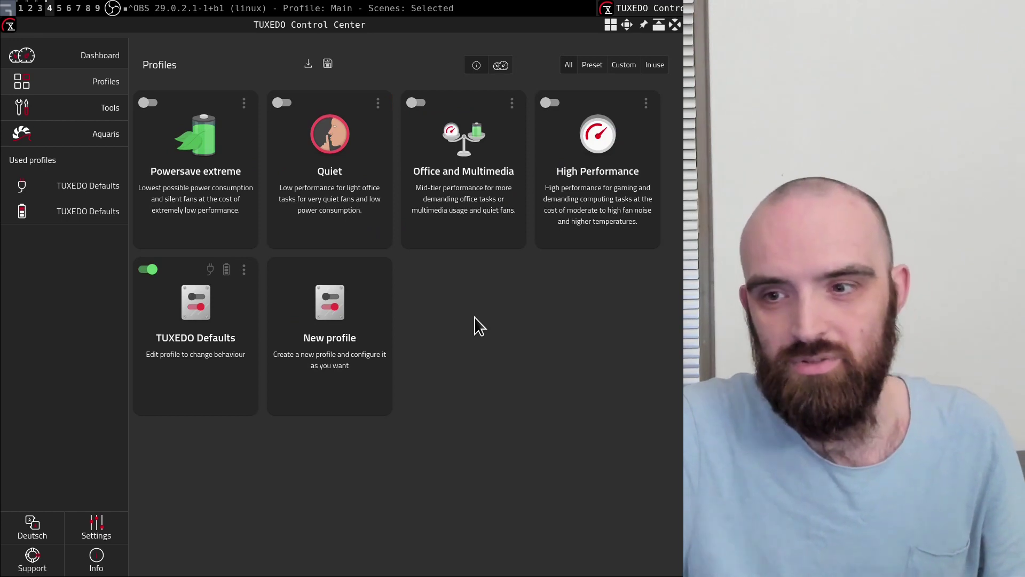
{"action": "left_click", "coordinate": [37, 65]}
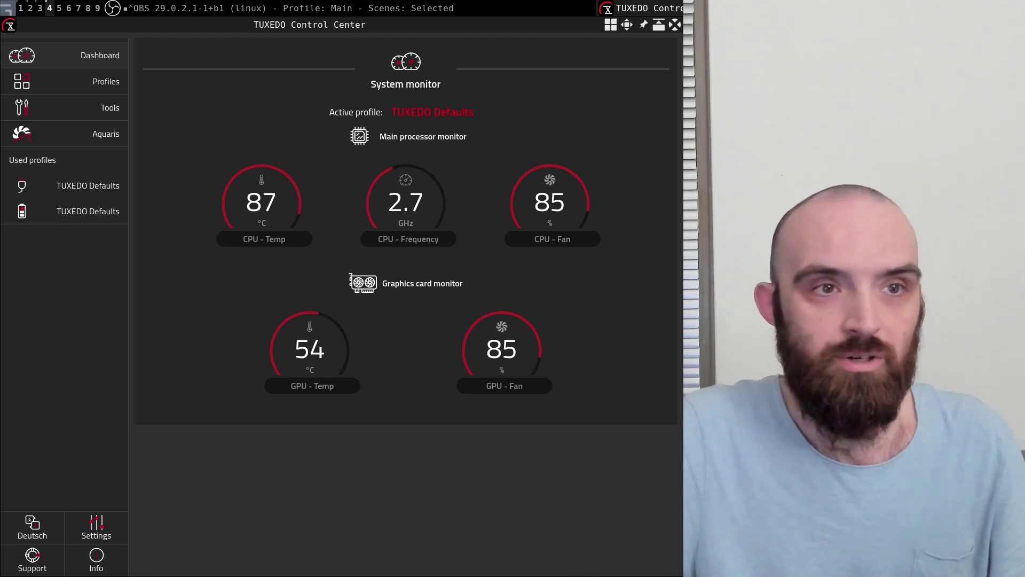
Switch to workspace 2, then workspace 3 to show the Reddit thread on TUXEDO keyboard drivers for Debian 12
{"action": "left_click", "coordinate": [27, 15]}
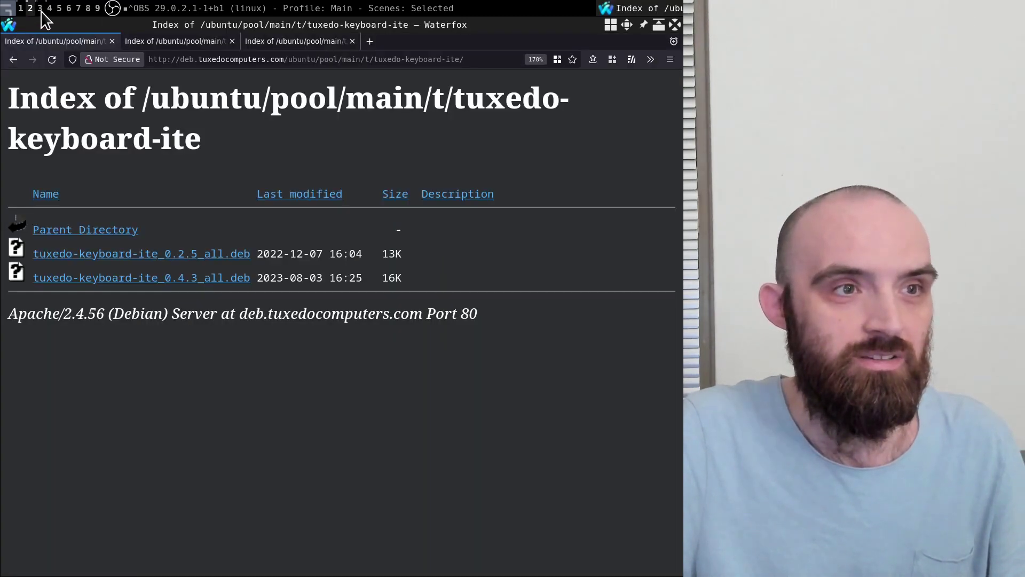
{"action": "left_click", "coordinate": [40, 11]}
{"action": "scroll", "coordinate": [237, 260], "scroll_direction": "up", "scroll_amount": 3}
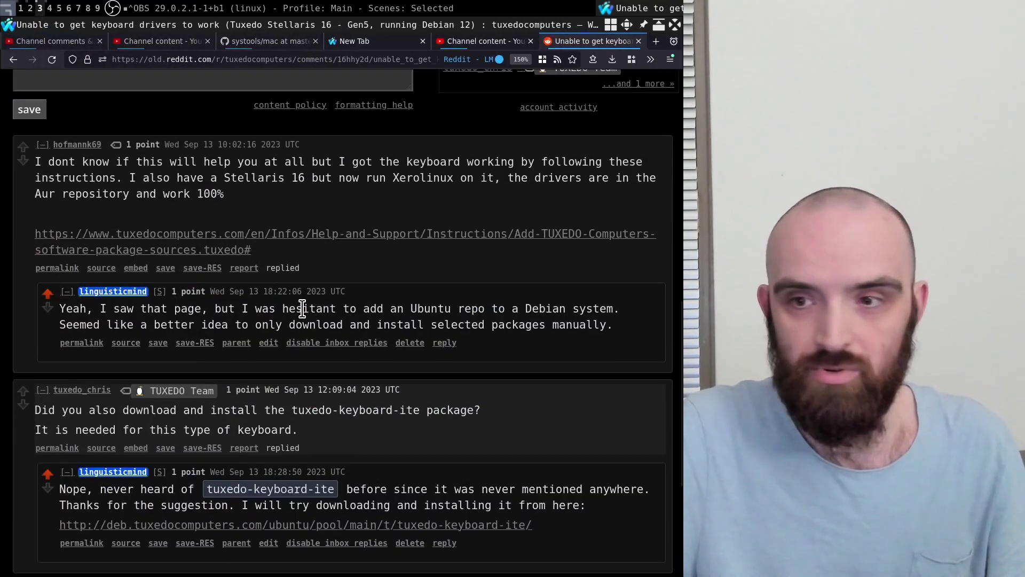
{"action": "scroll", "coordinate": [315, 371], "scroll_direction": "down", "scroll_amount": 3}
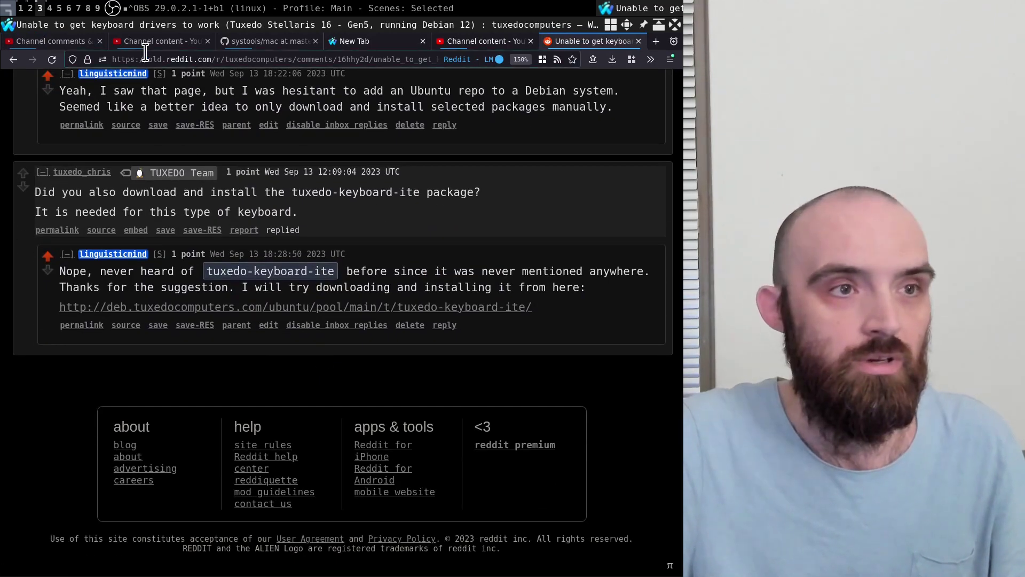